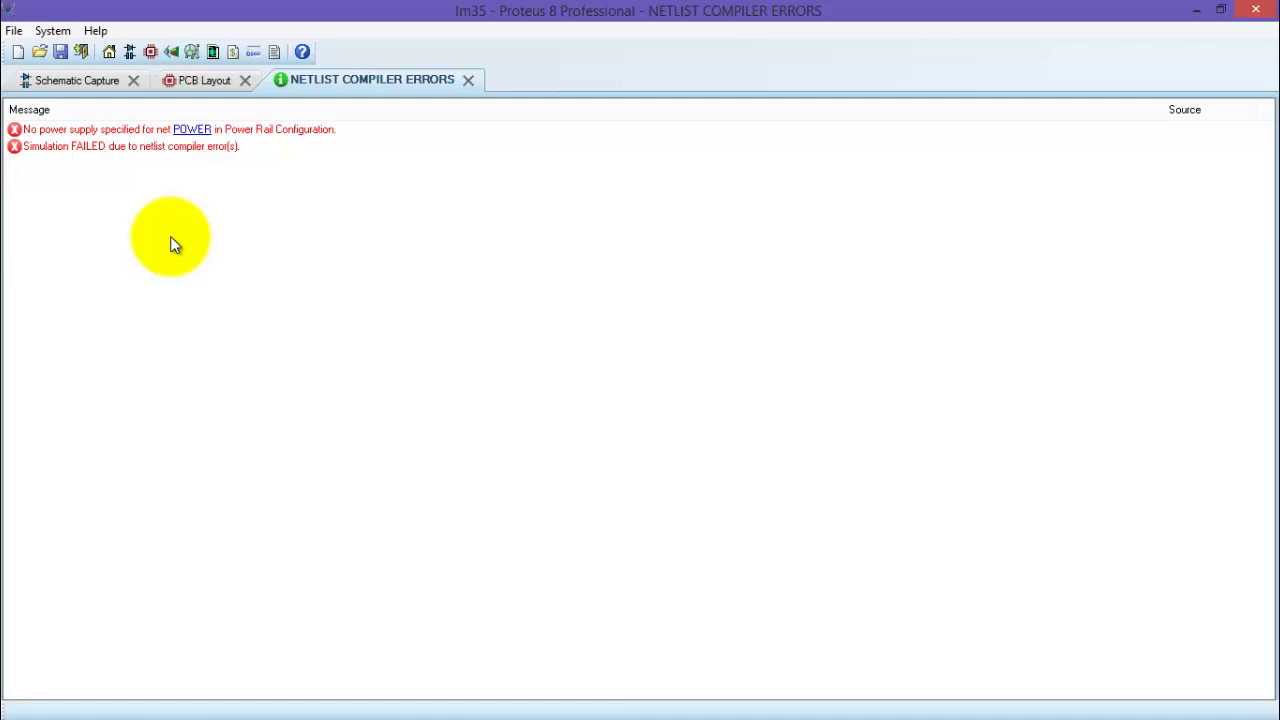
Back in the schematic, place a DC generator left of U2 and wire it to pin 1.
double_click(190, 149)
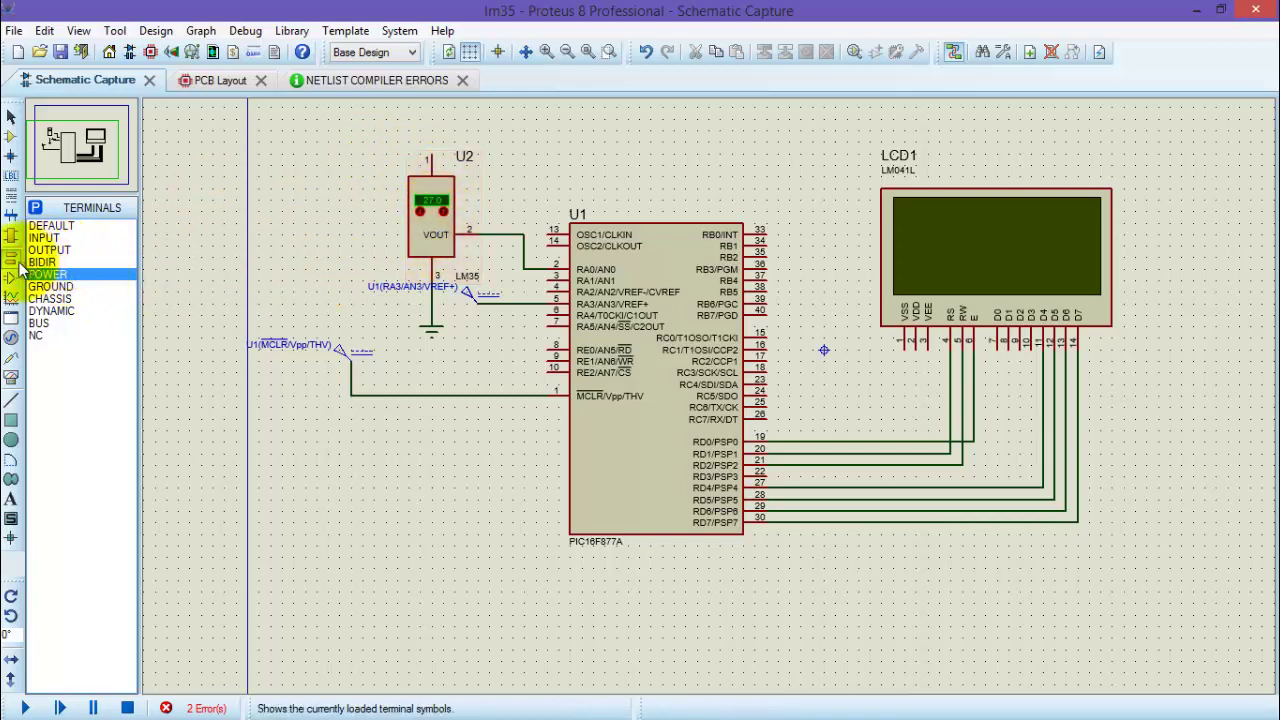
click(11, 337)
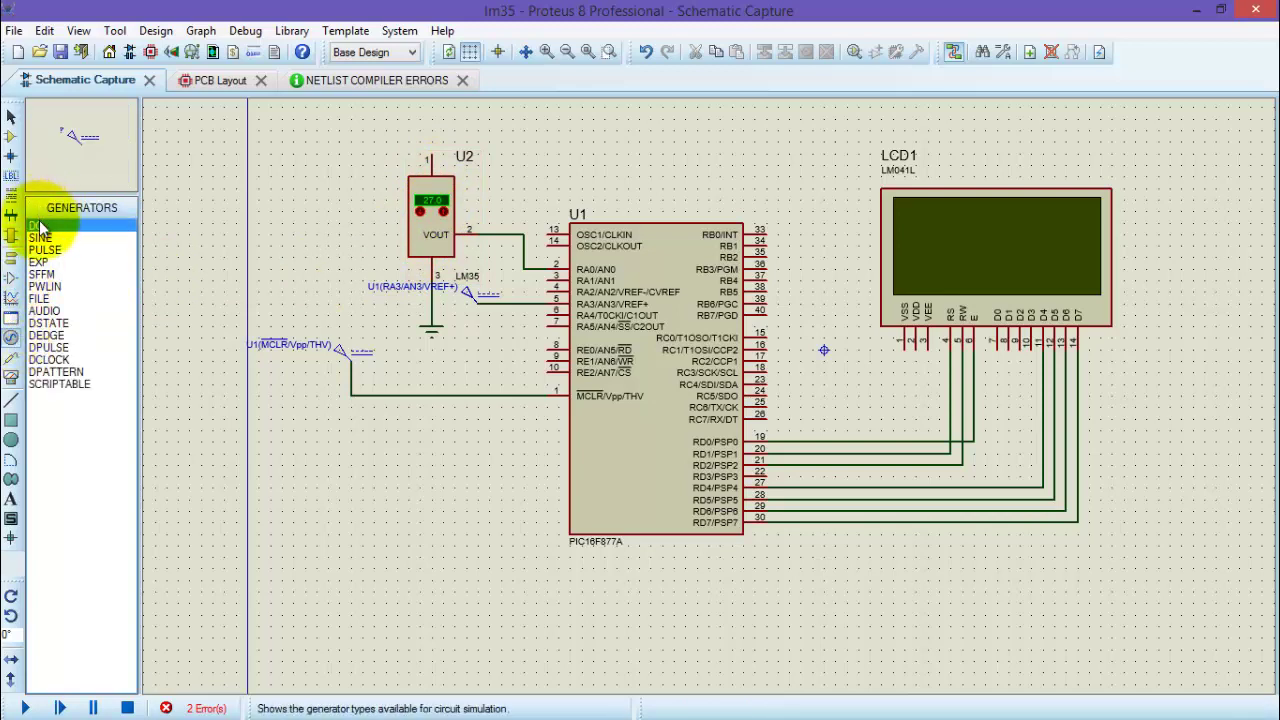
click(332, 157)
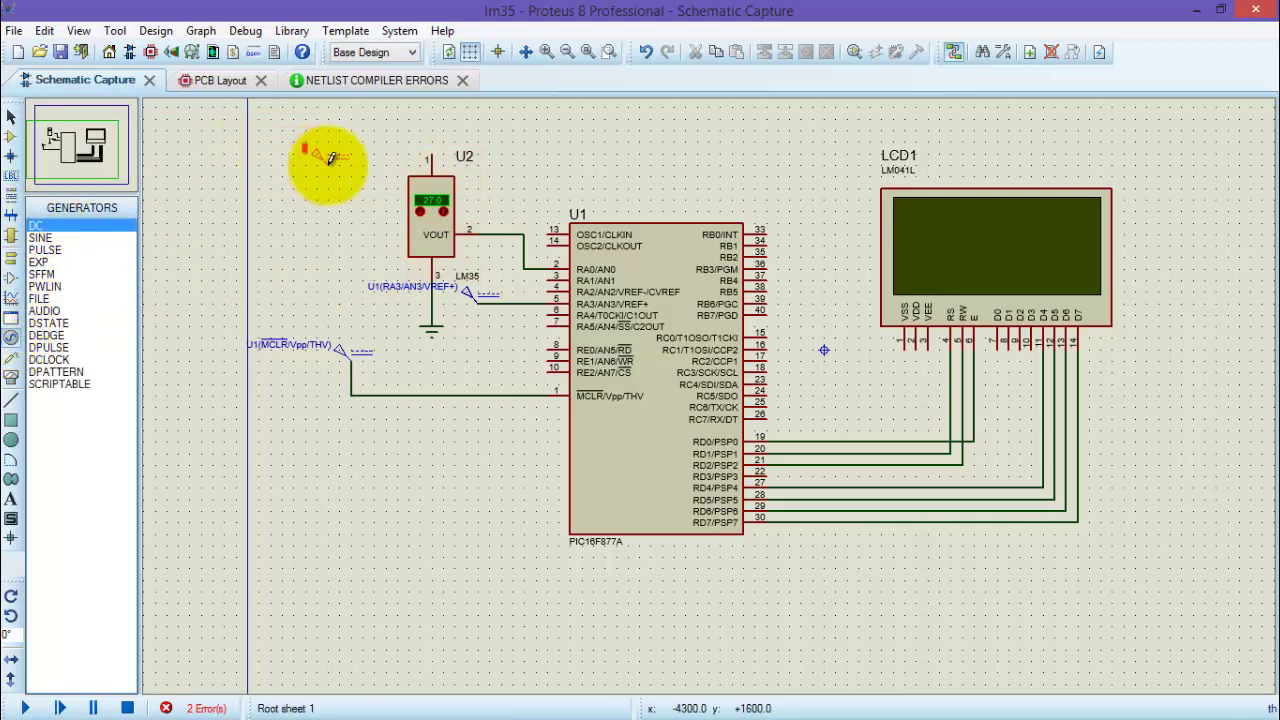
click(329, 161)
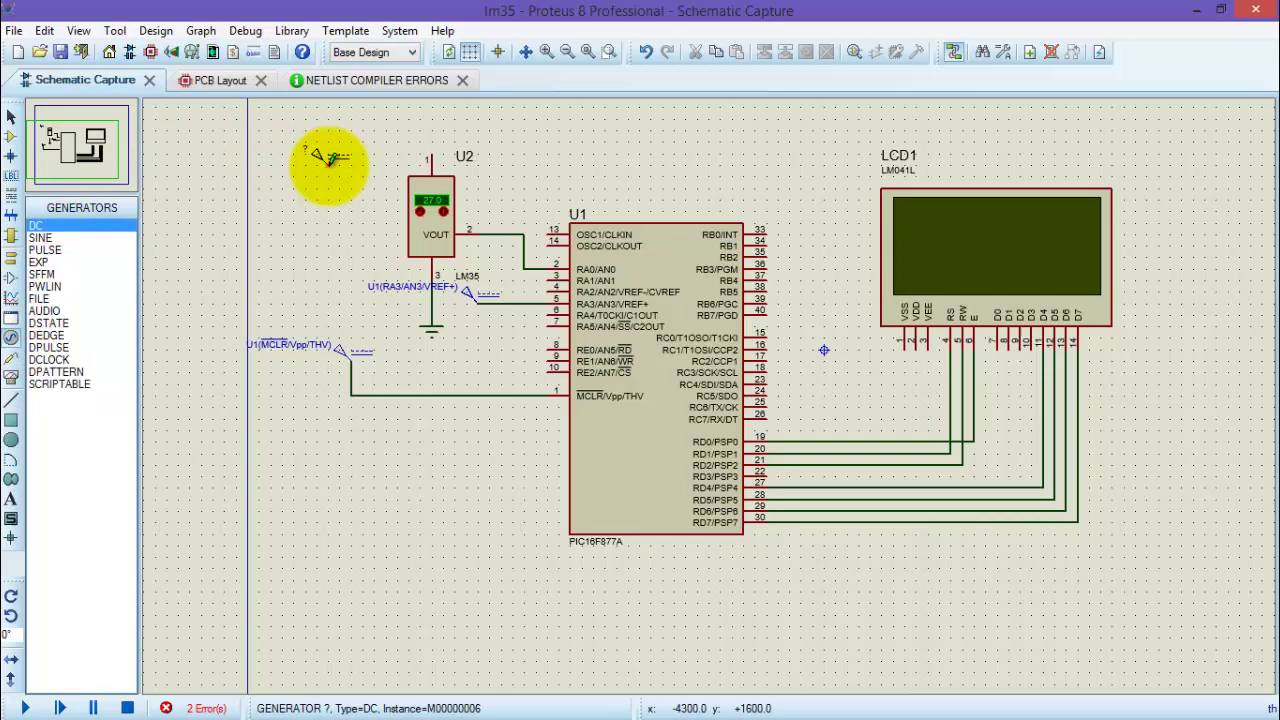
click(431, 156)
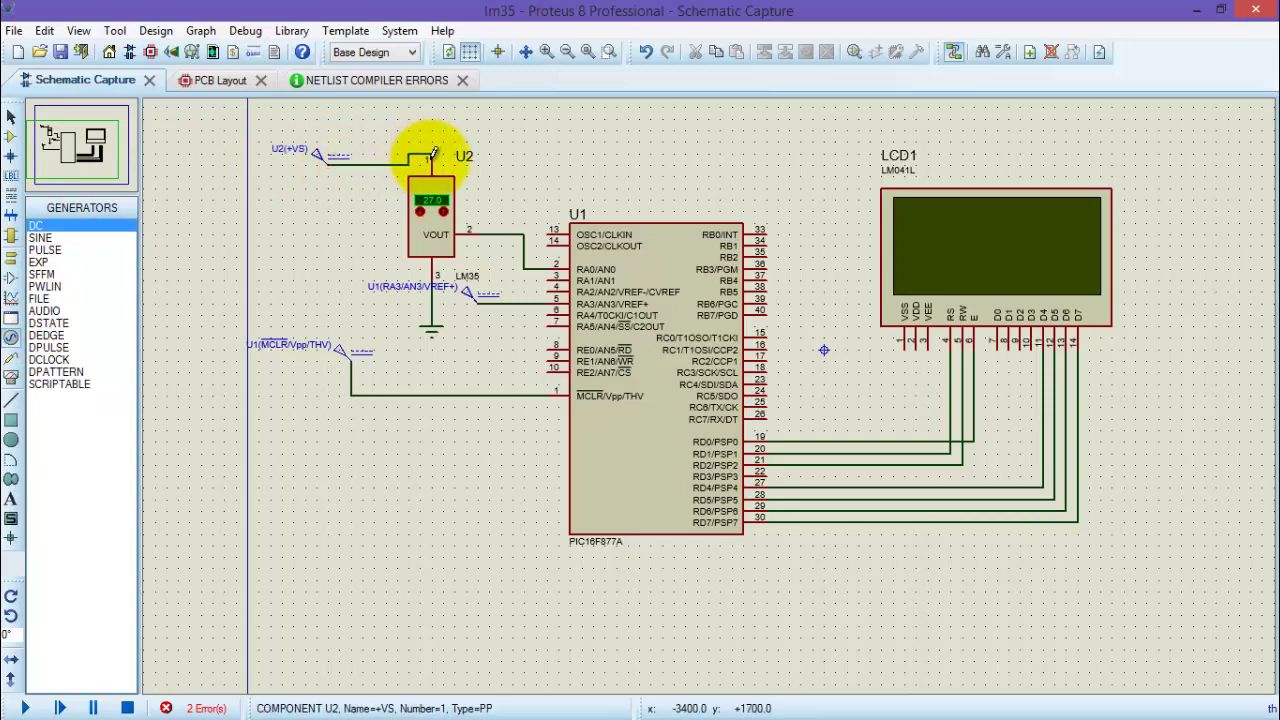
Set the DC generator's voltage to 5 V.
double_click(320, 155)
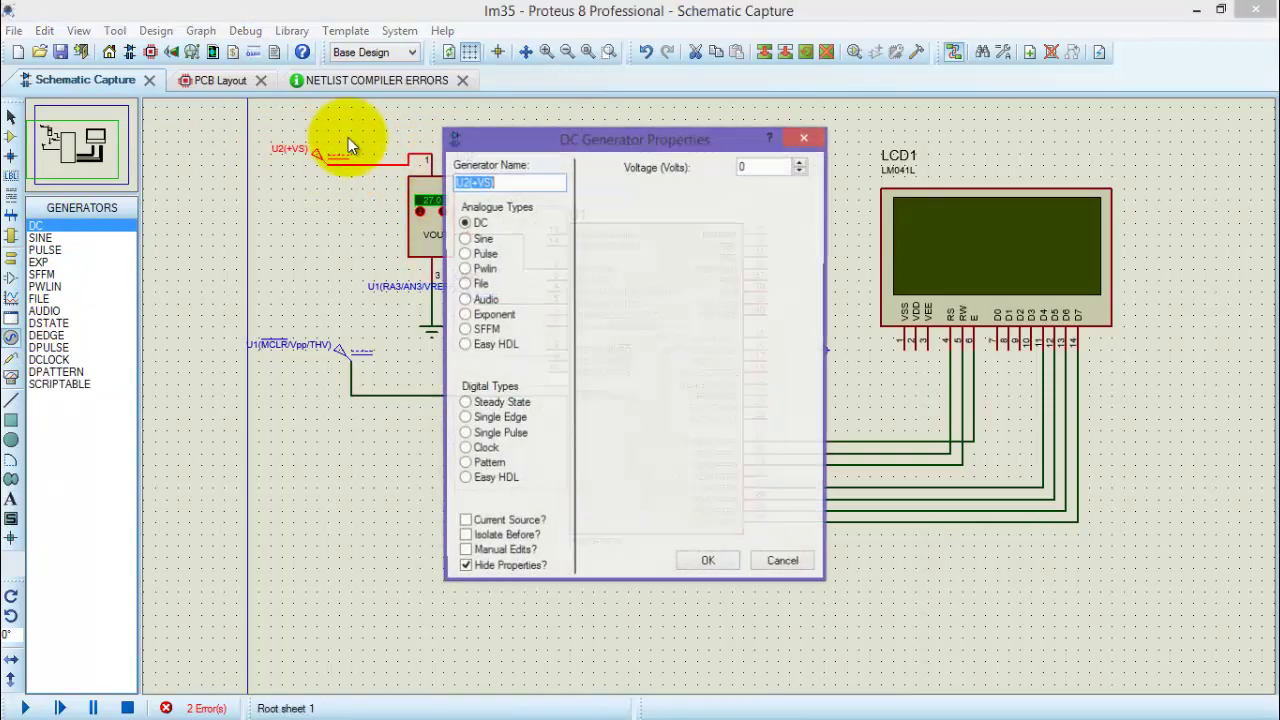
click(748, 168)
key(BackSpace)
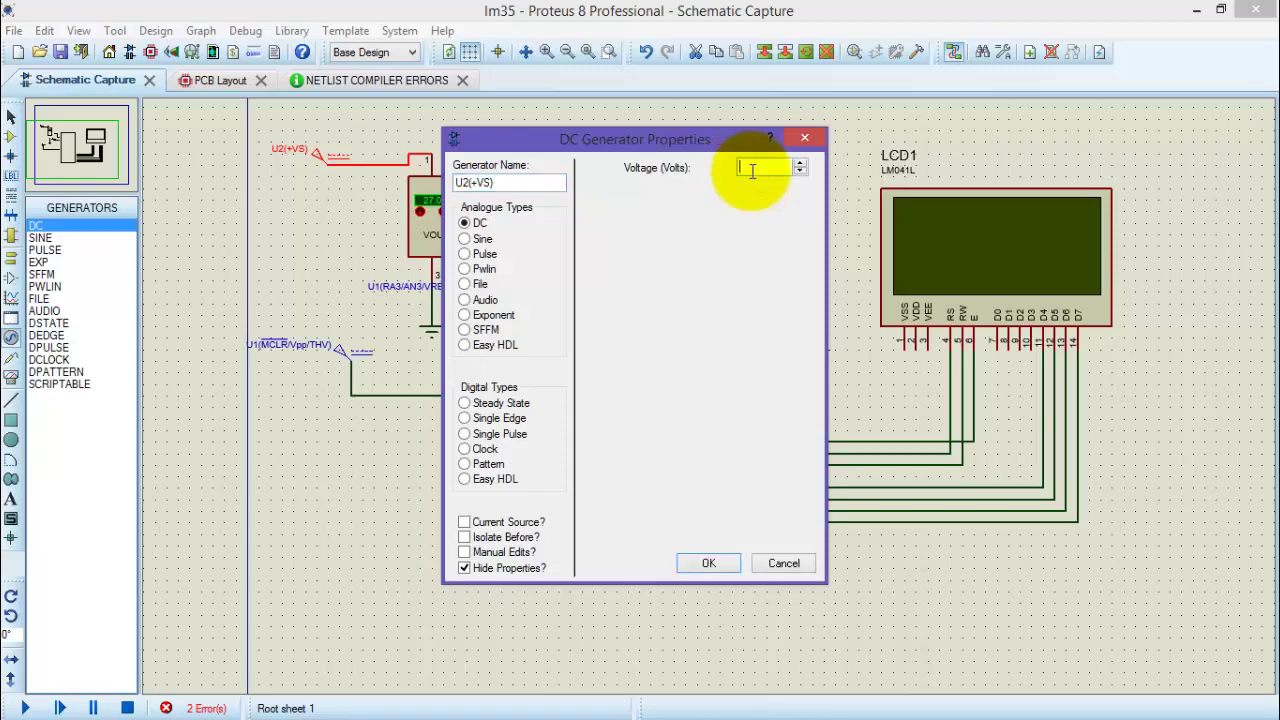
text(5)
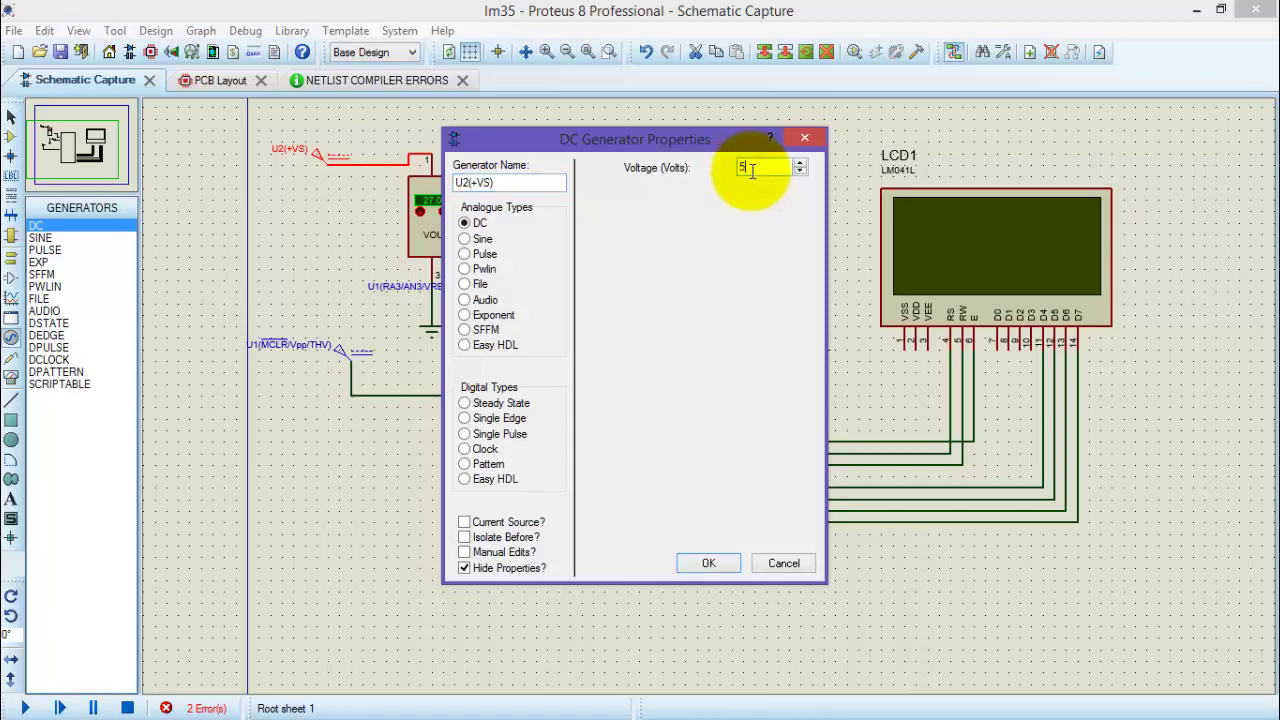
click(698, 559)
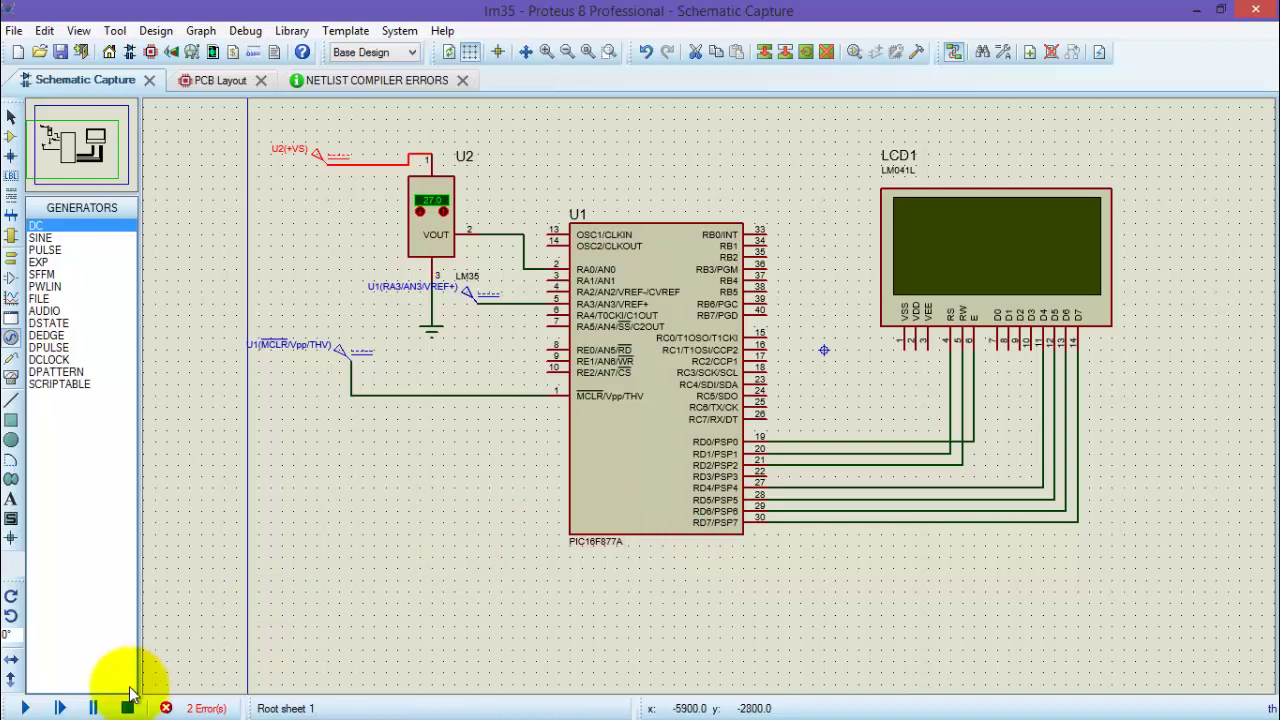
Run the simulation, confirm the LCD shows 273 mV and 27.32 degrees, then stop it.
click(25, 707)
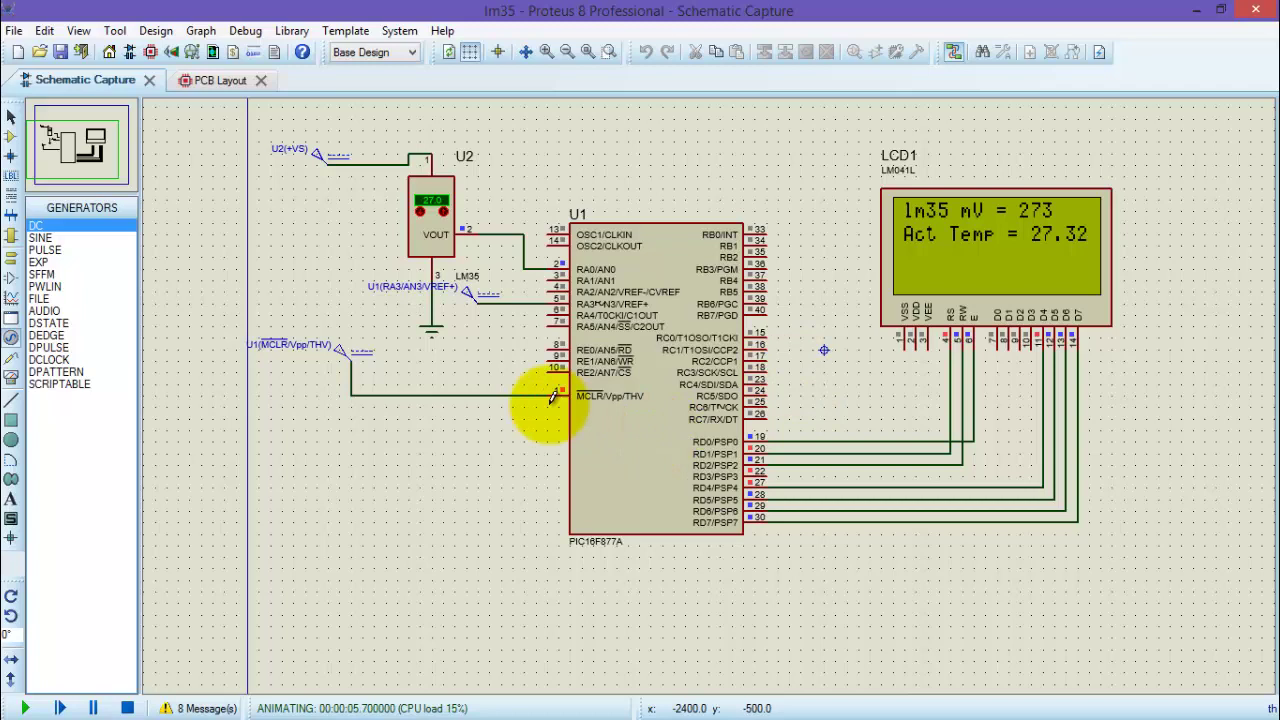
click(128, 708)
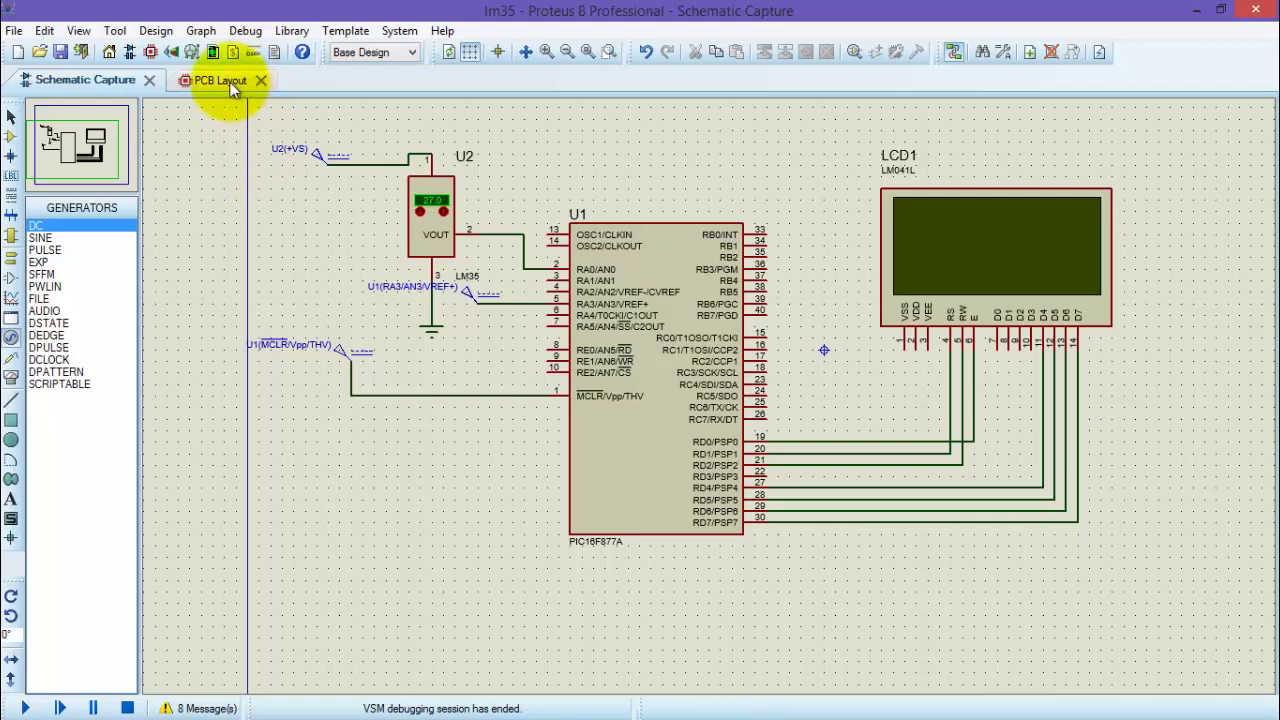
click(259, 81)
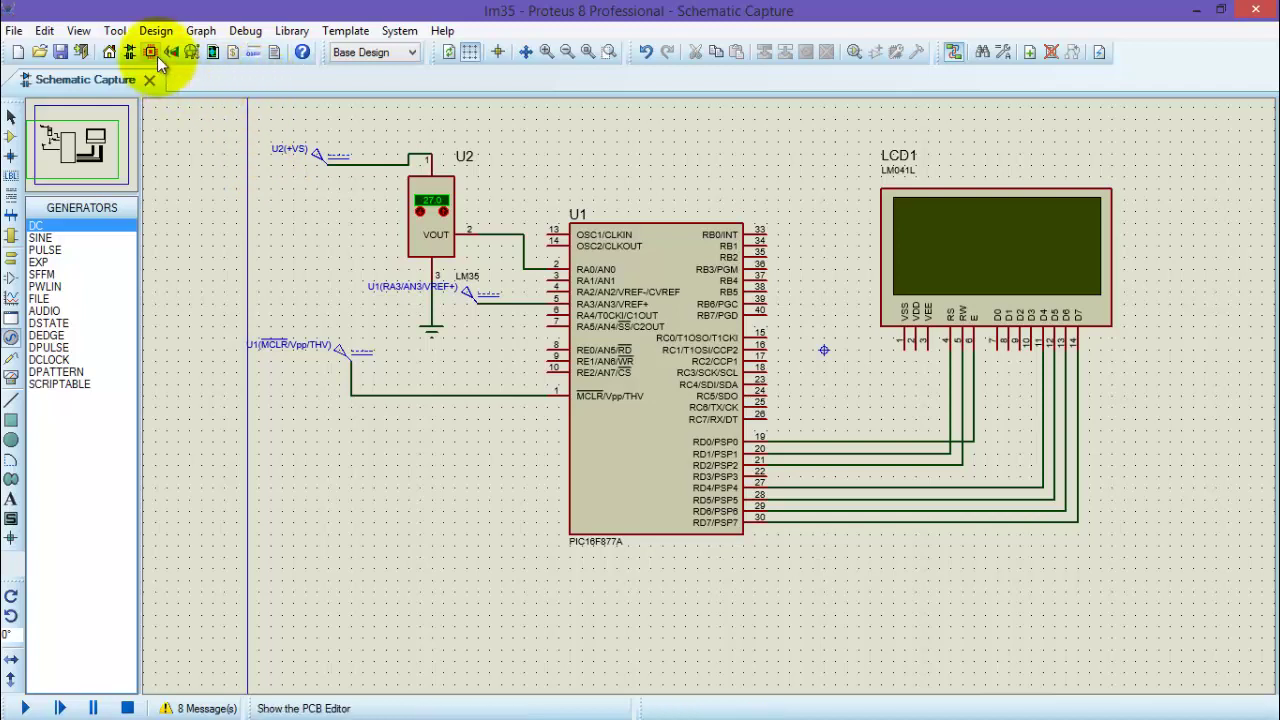
click(155, 56)
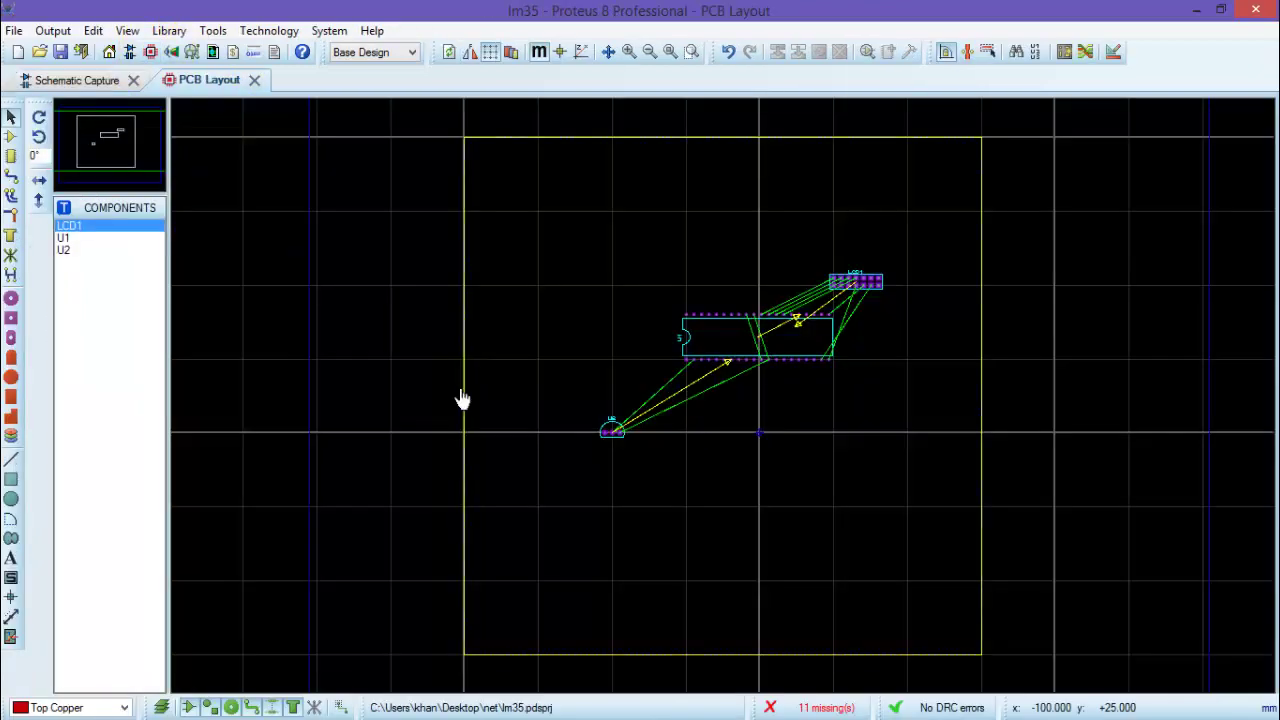
scroll(704, 403, up, 4)
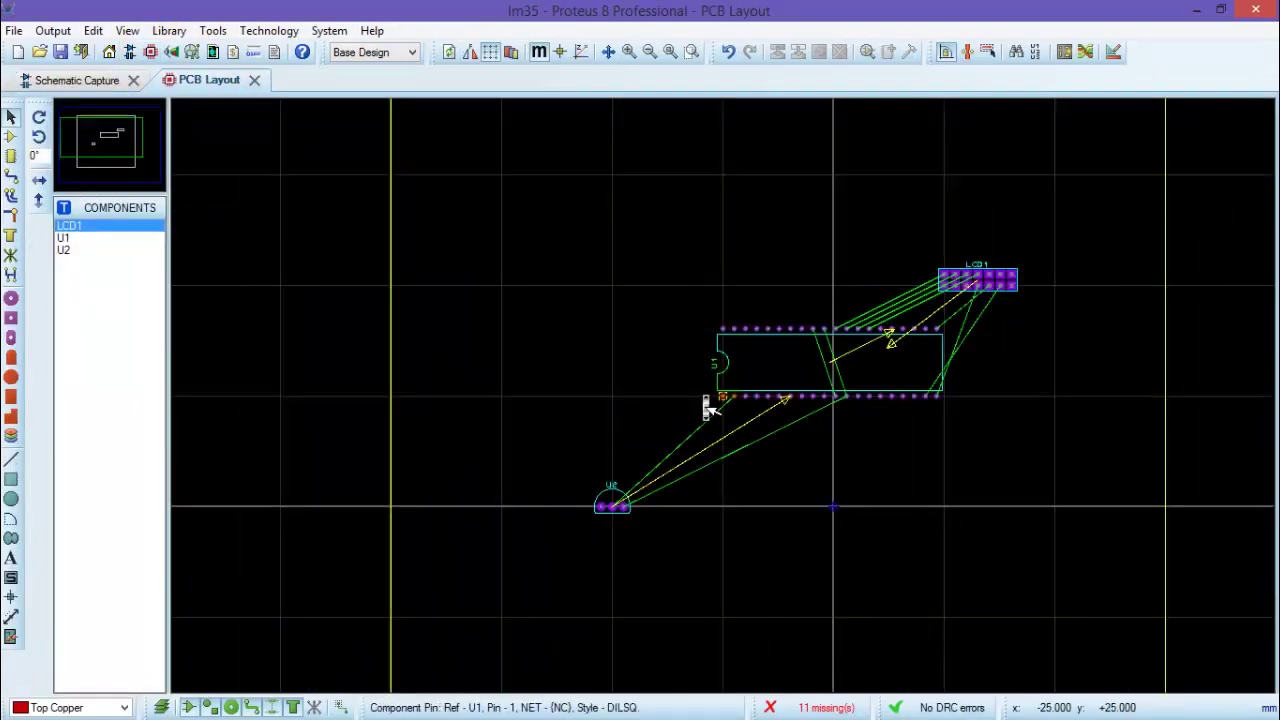
scroll(707, 405, down, 2)
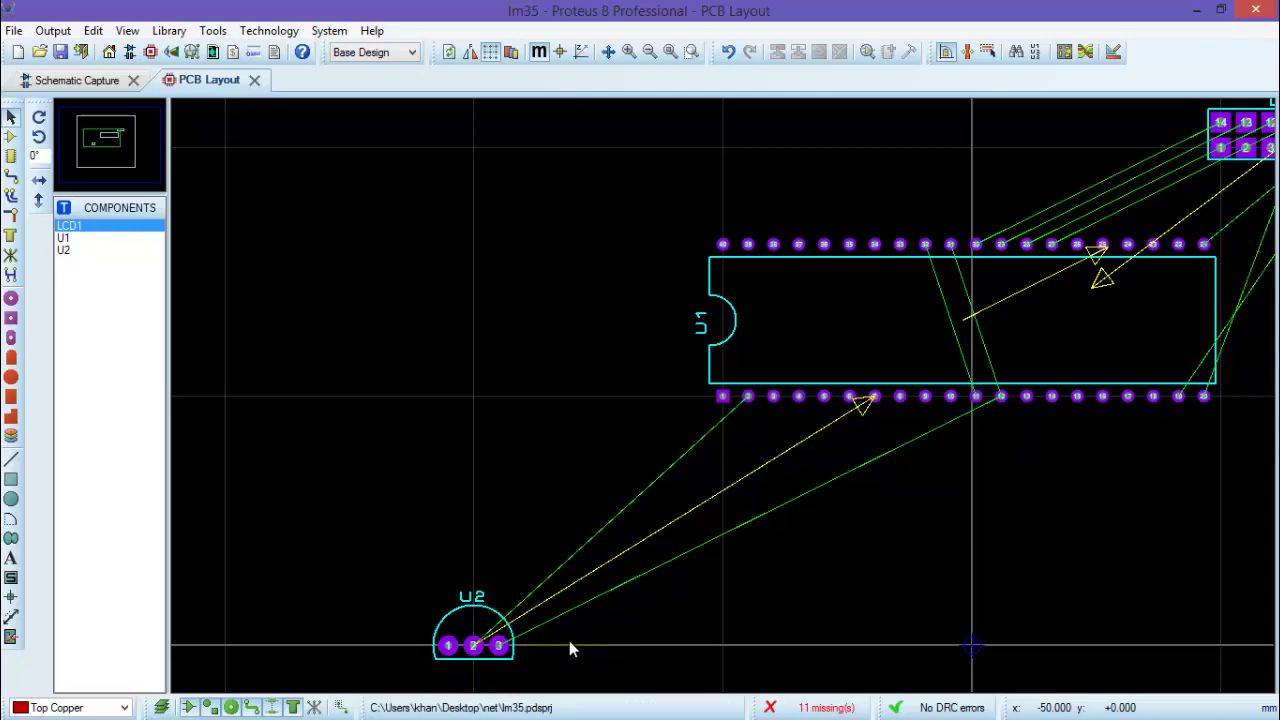
click(254, 80)
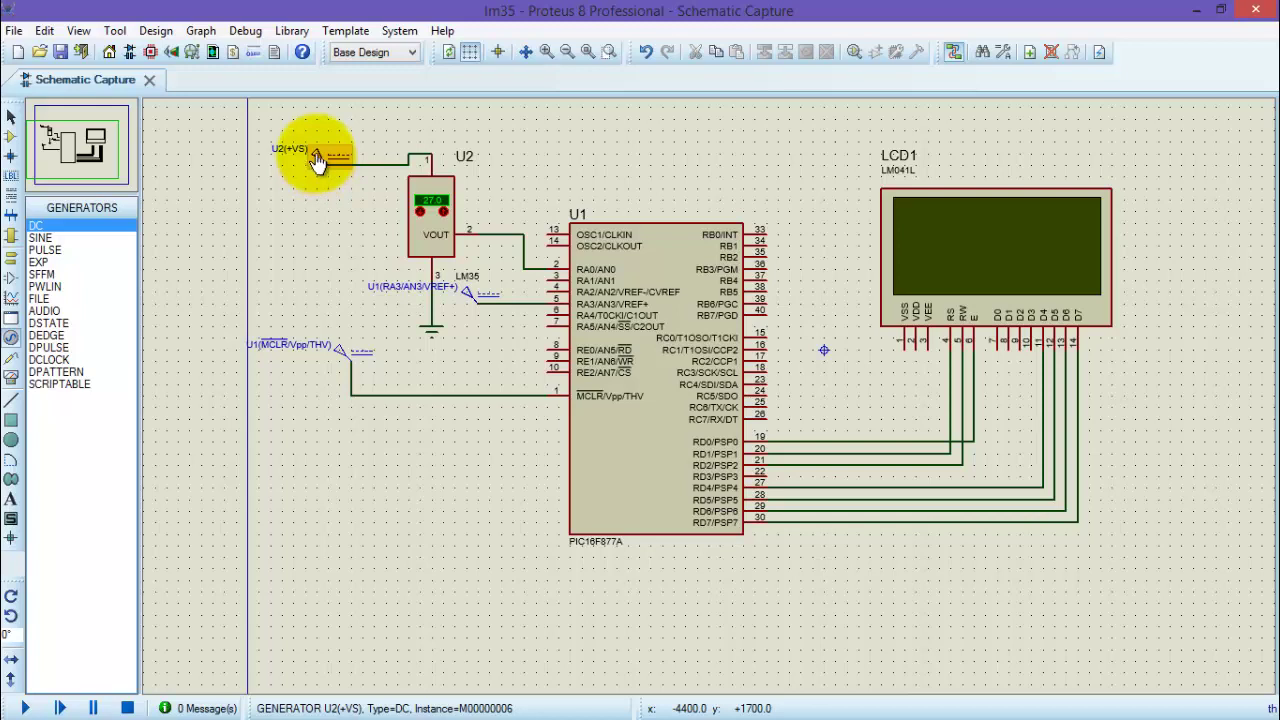
Replace the U2(+VS) DC generator with a POWER terminal wired to U2 pin 1.
right_click(324, 152)
click(392, 197)
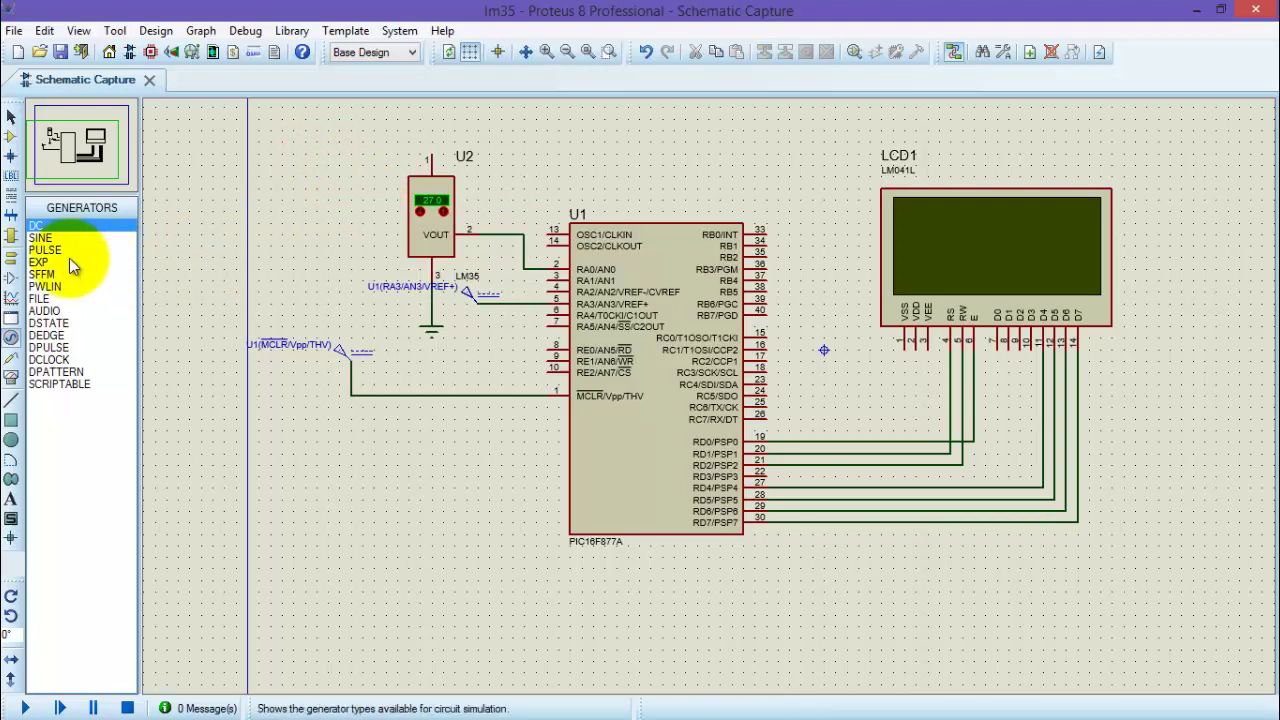
click(14, 266)
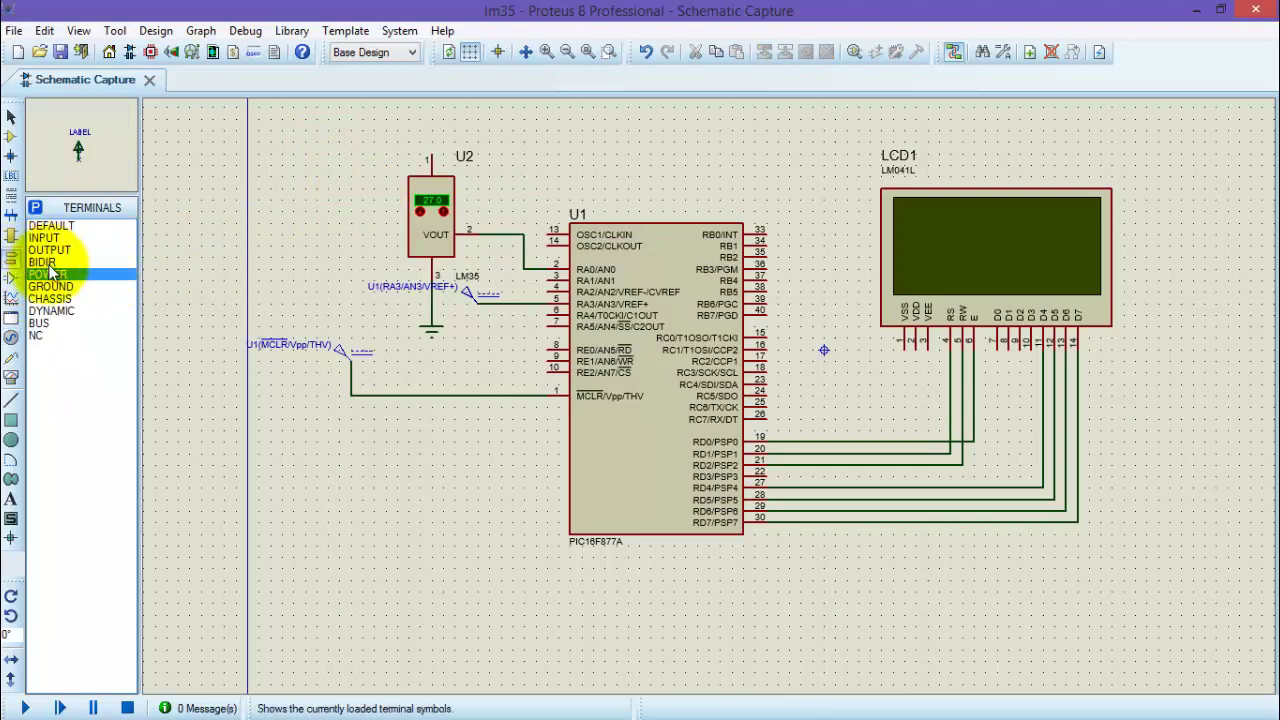
click(316, 140)
click(316, 146)
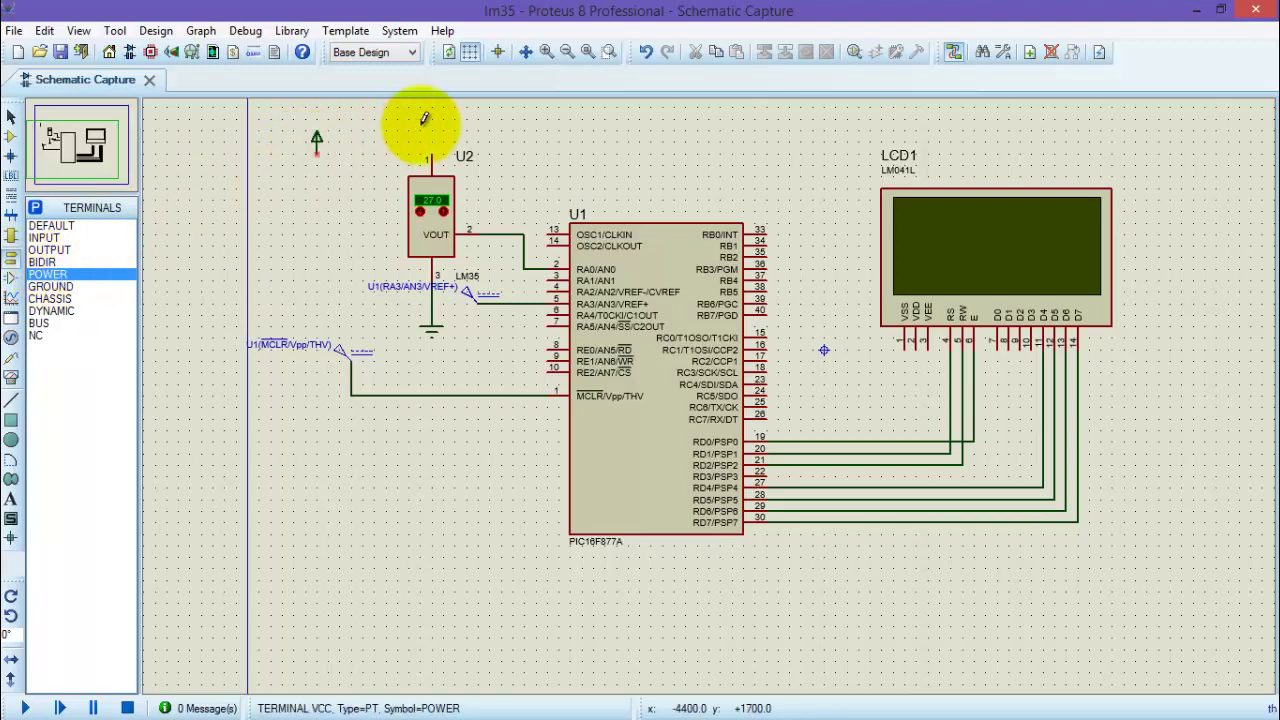
click(432, 158)
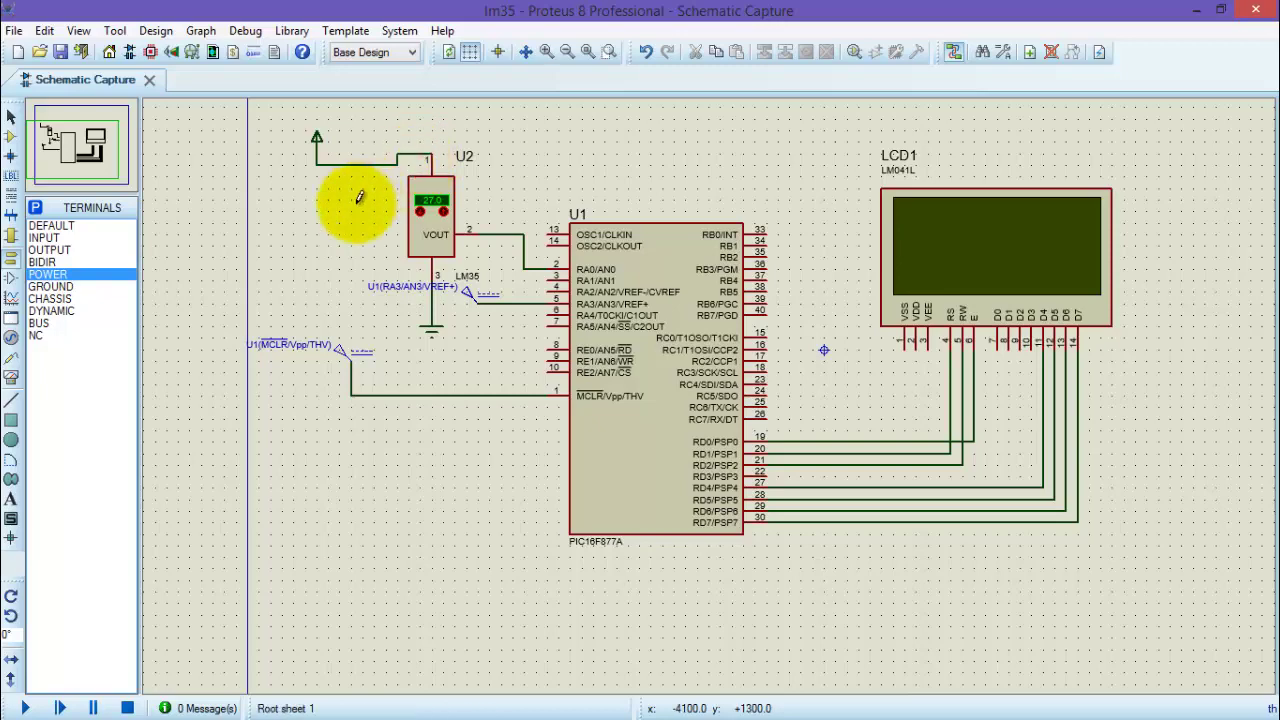
Label the terminal 'power' and start the simulation.
double_click(317, 140)
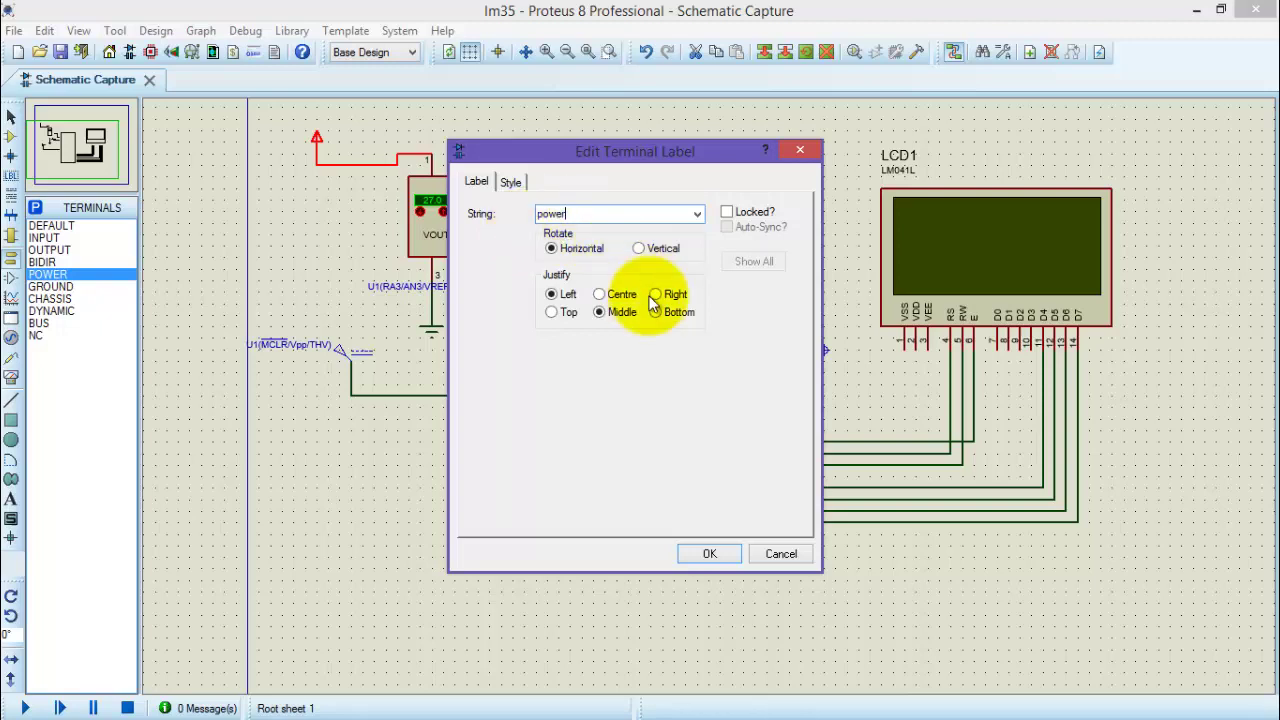
click(706, 556)
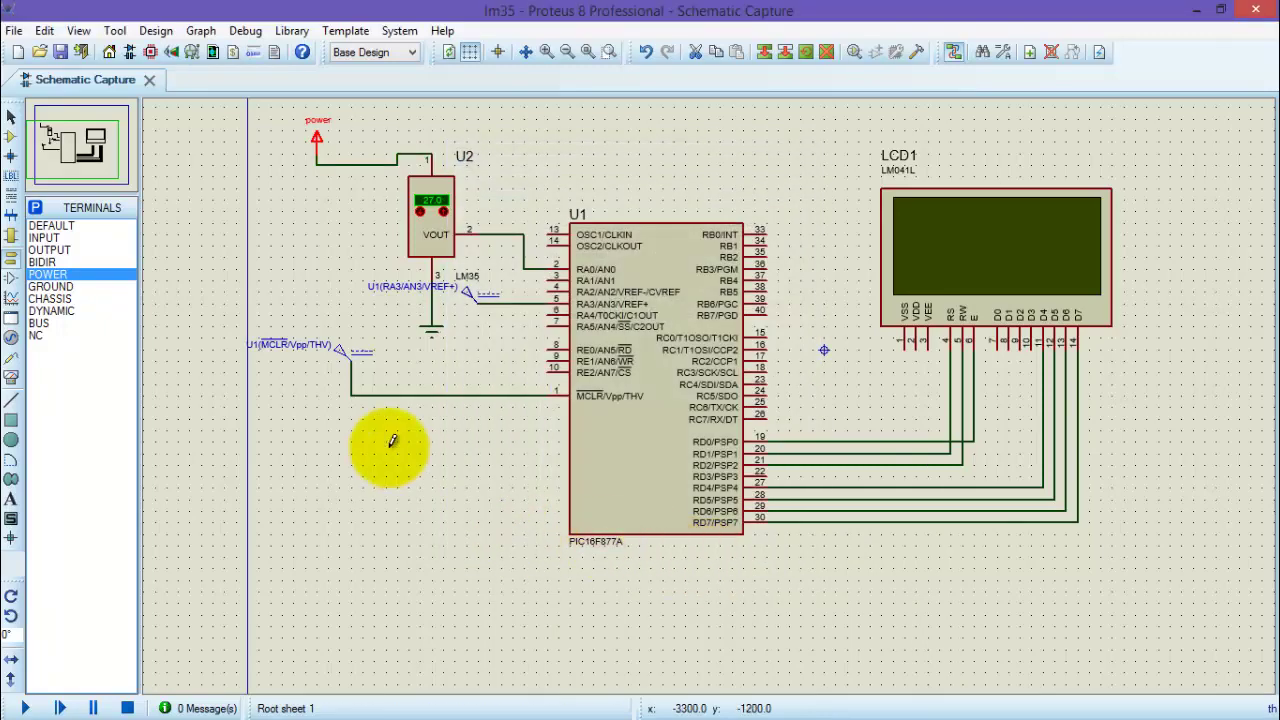
click(25, 708)
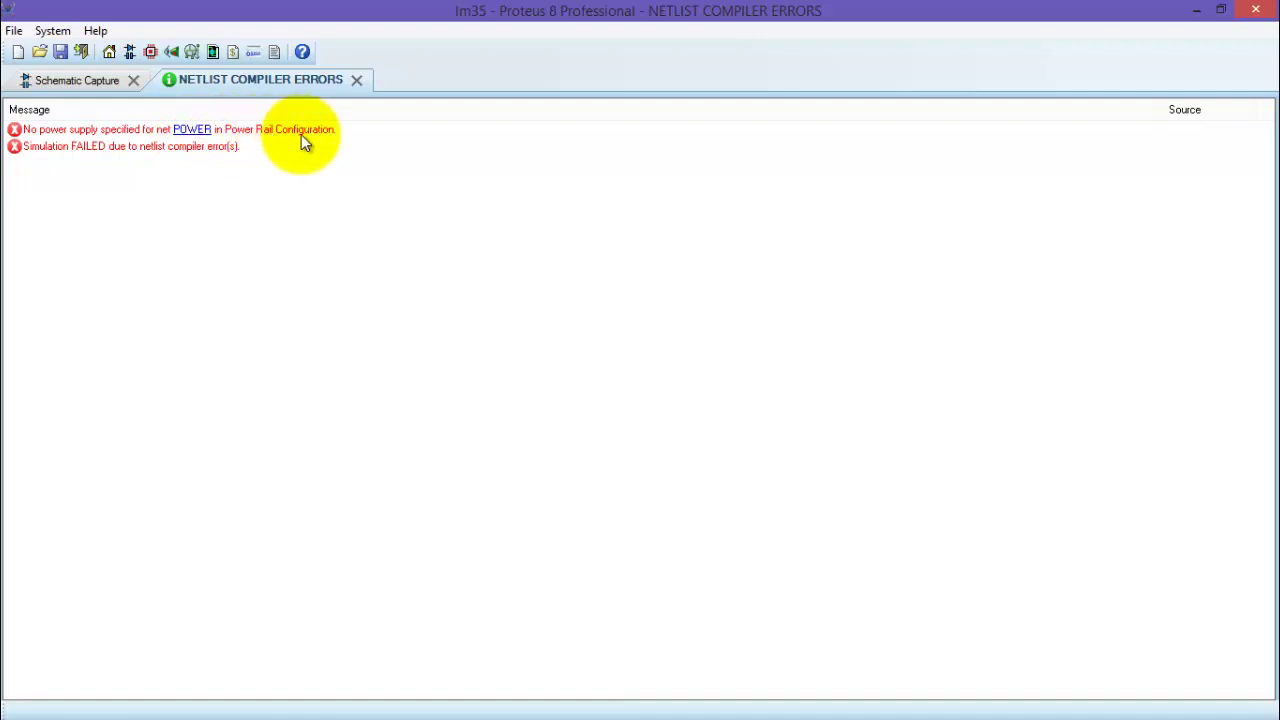
Close the netlist compiler error report about the unpowered POWER net.
click(354, 82)
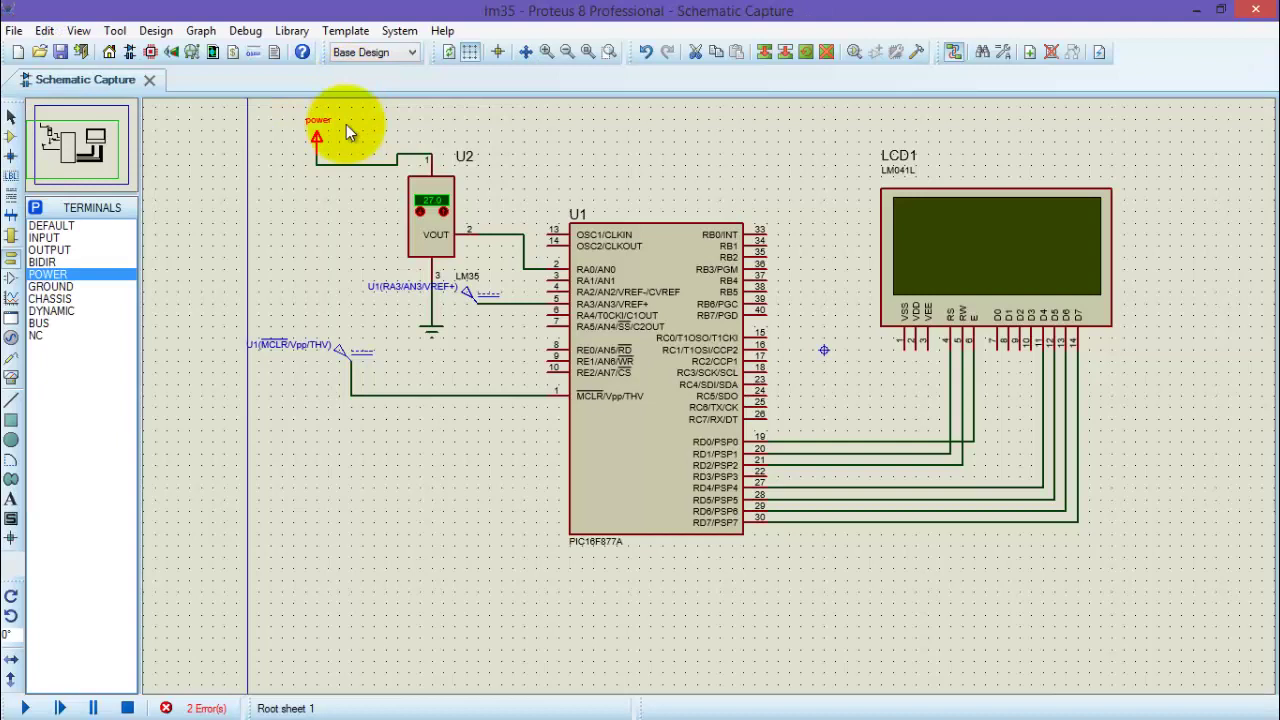
In Configure Power Rails, add the POWER net to the VCC/VDD supply.
click(158, 33)
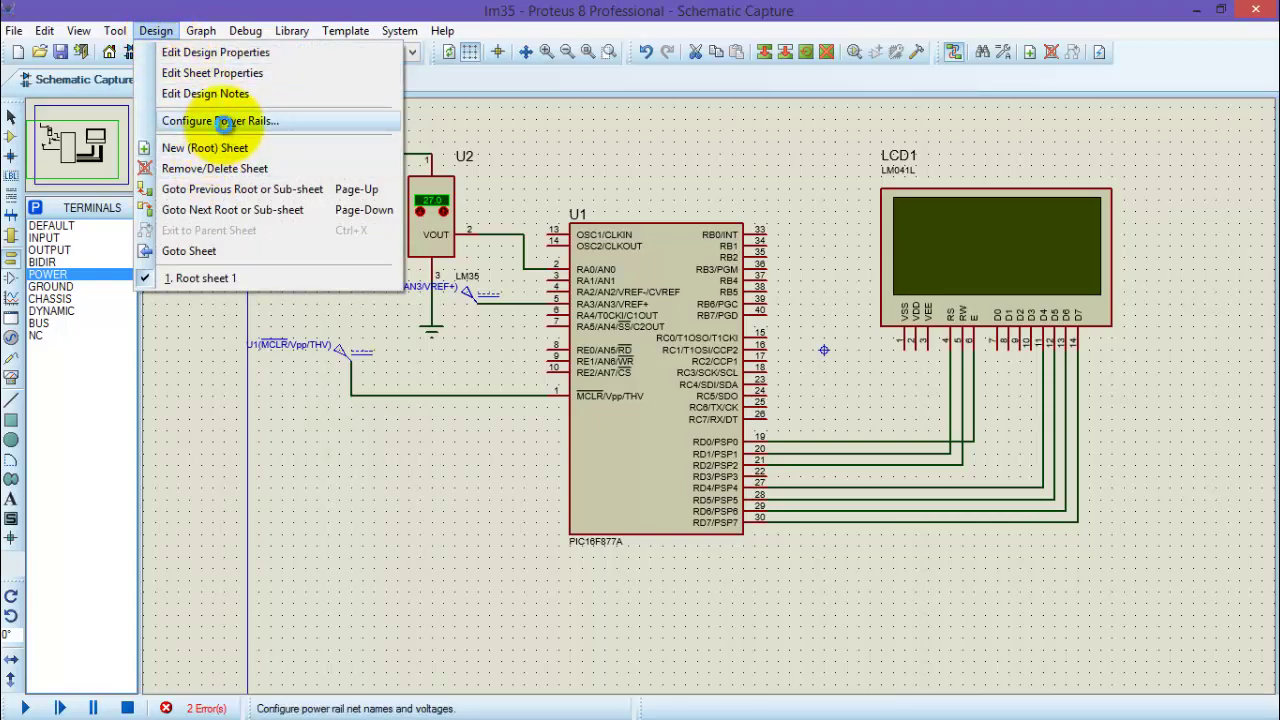
click(222, 121)
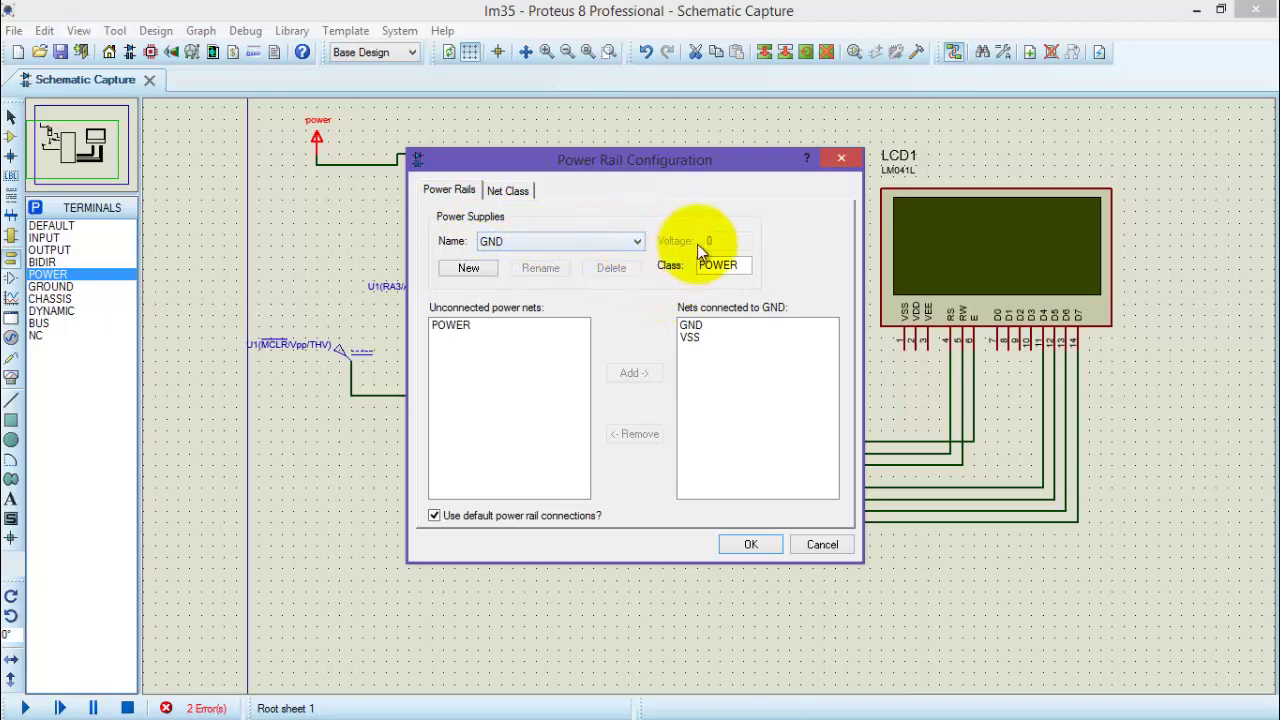
click(622, 243)
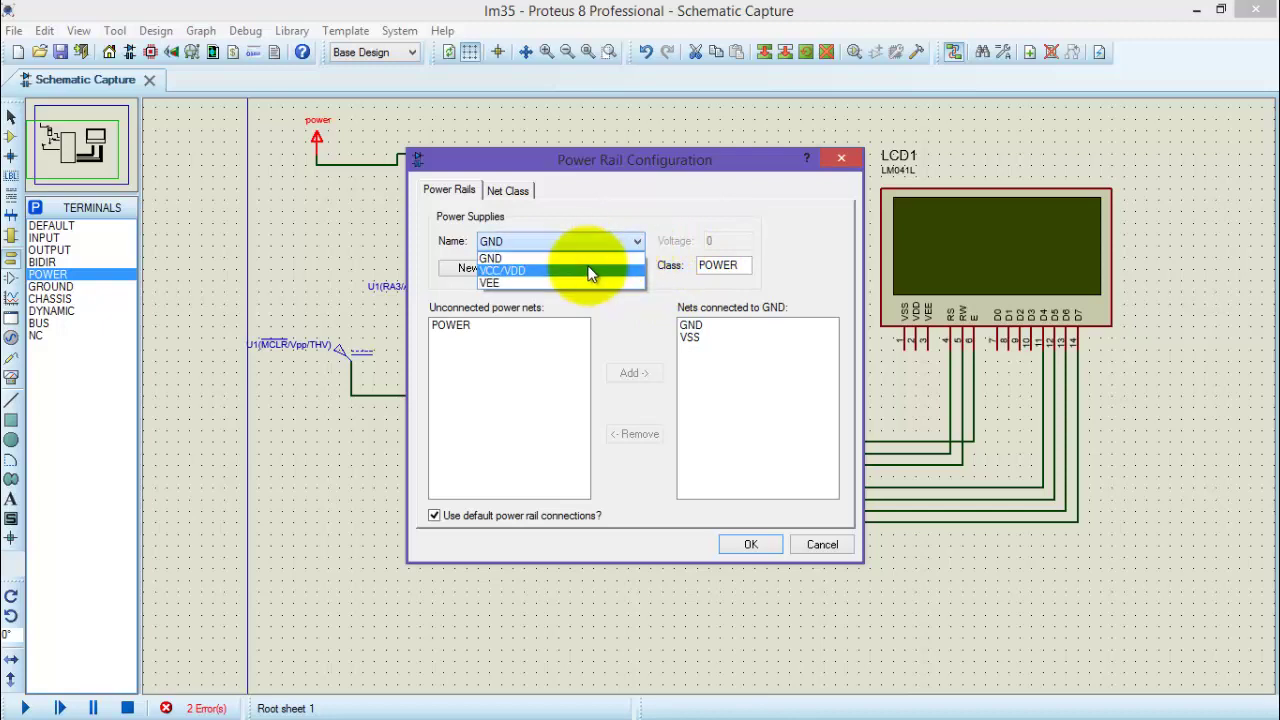
click(590, 271)
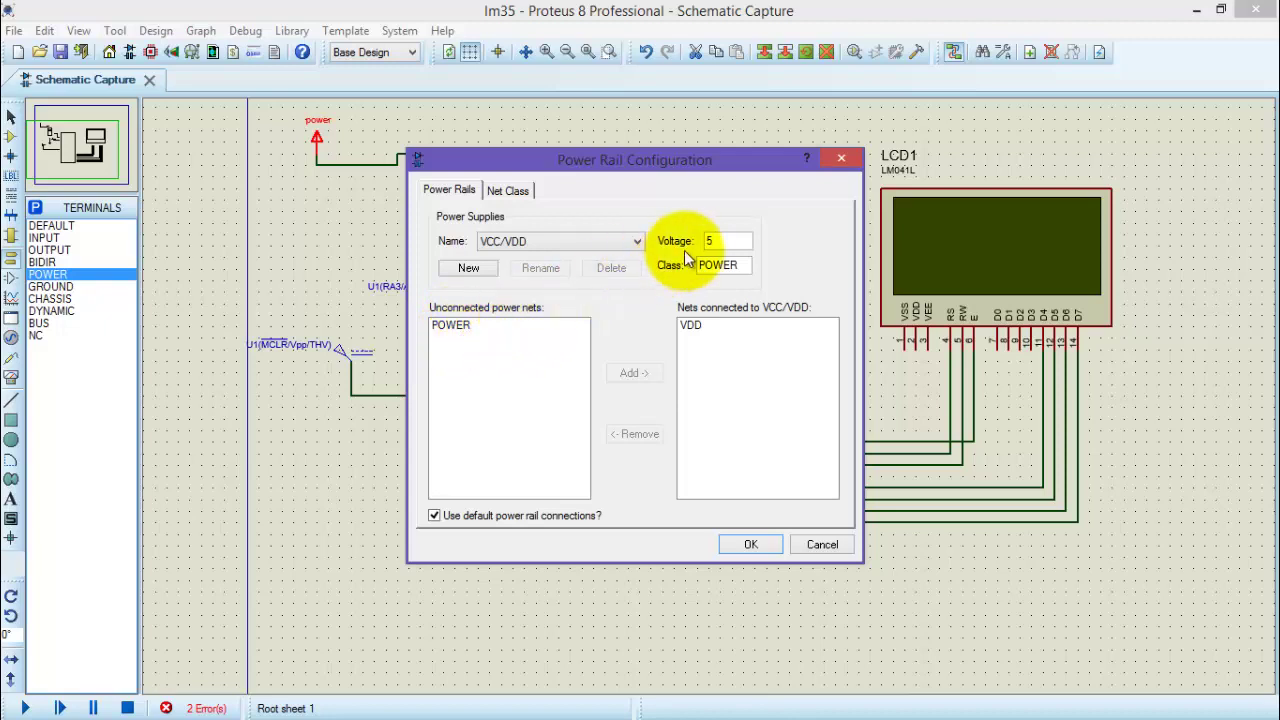
click(463, 326)
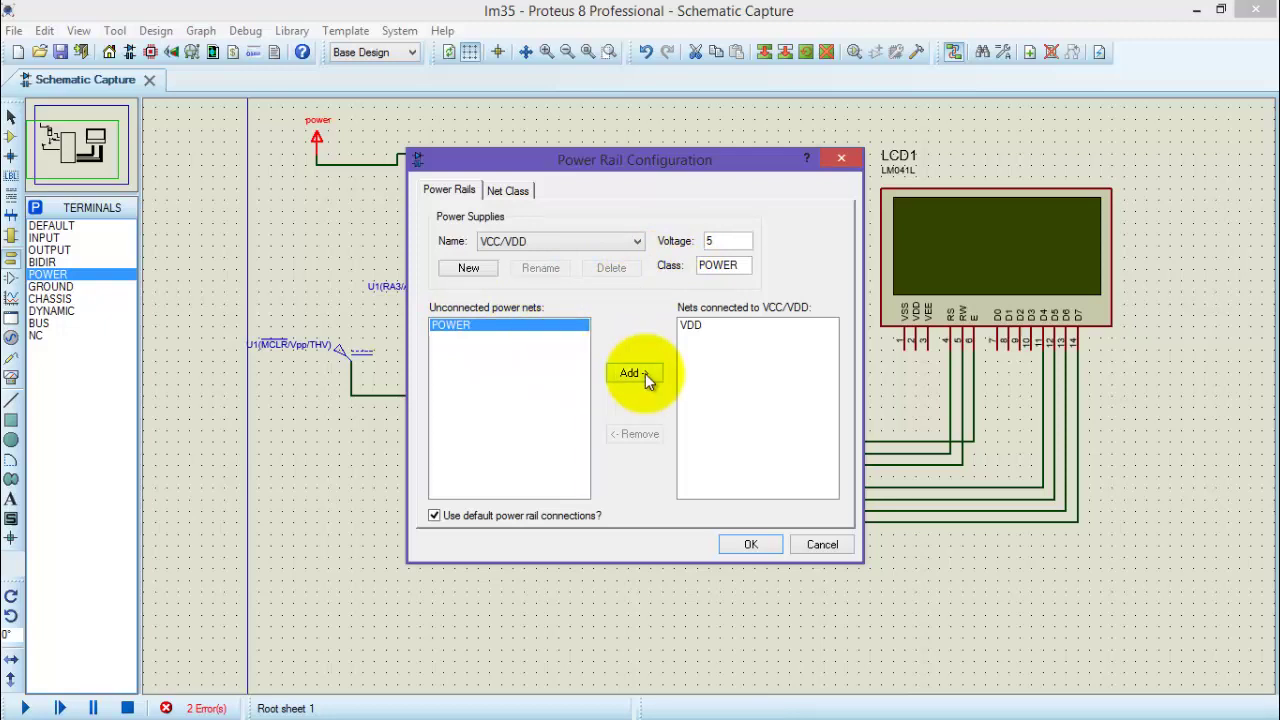
click(645, 373)
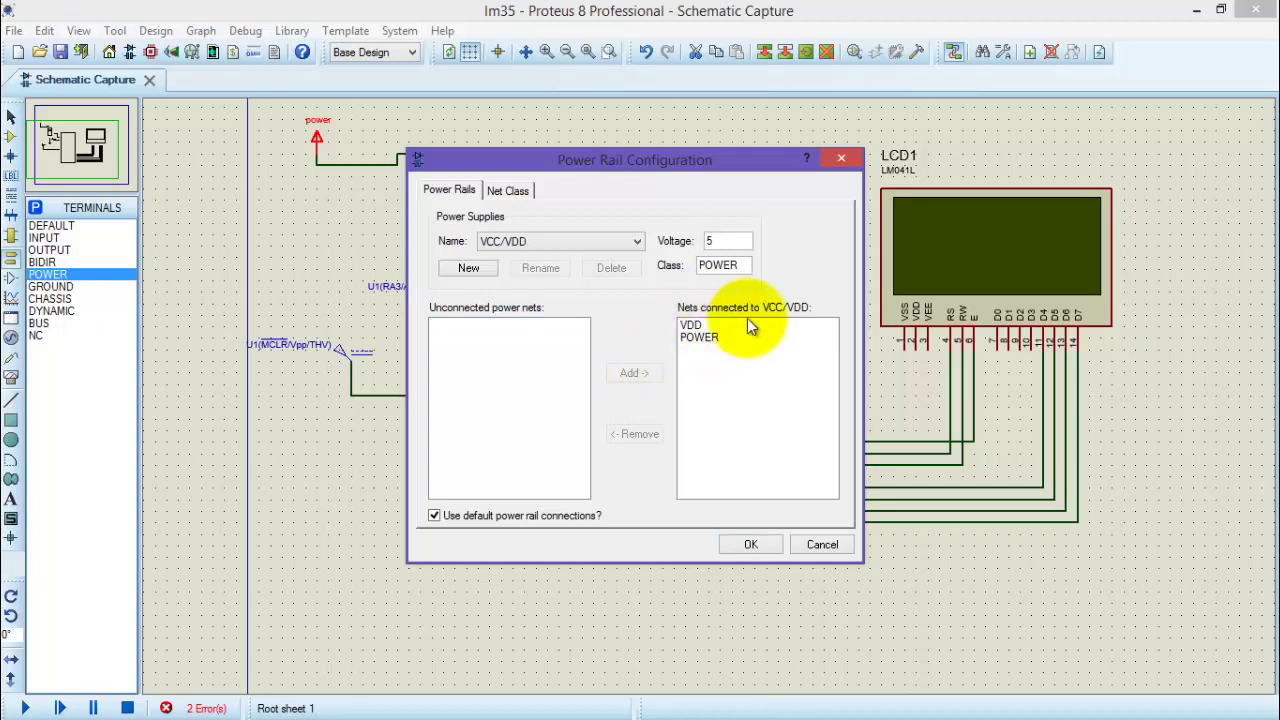
click(747, 540)
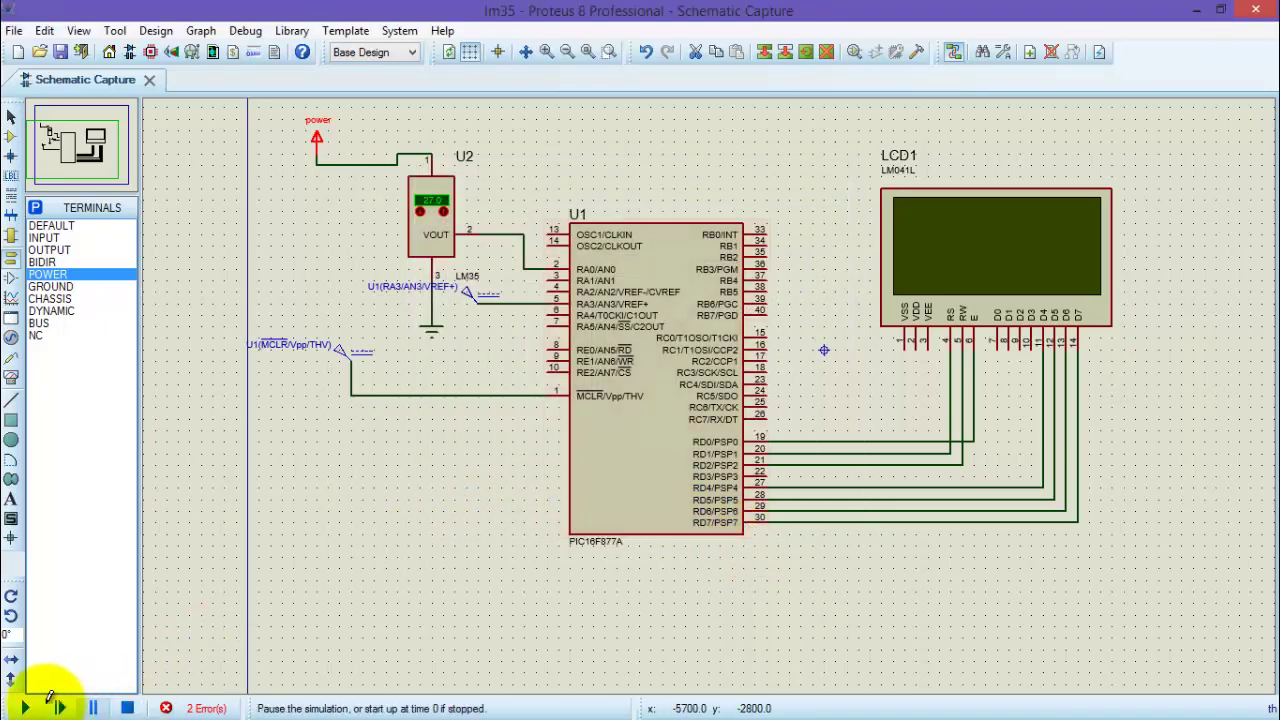
Rerun the simulation, check the LCD reads 273 mV and 27.32 degrees, then stop it.
click(26, 707)
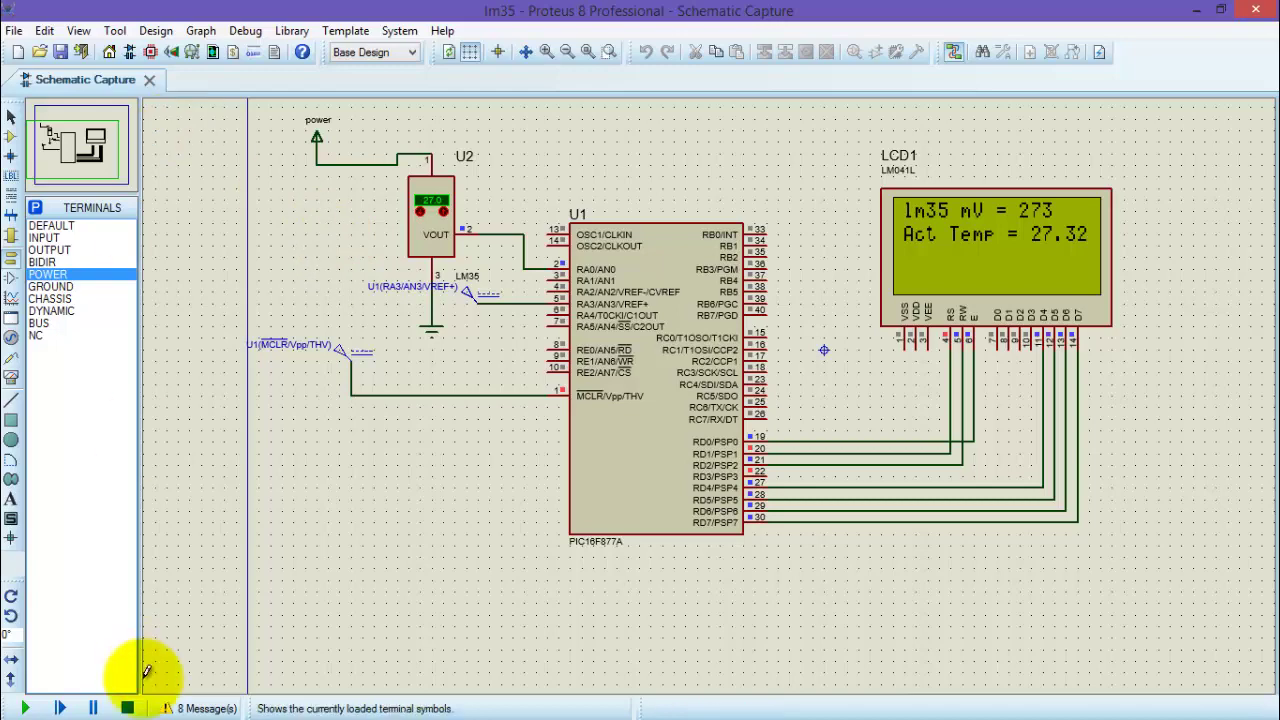
click(127, 707)
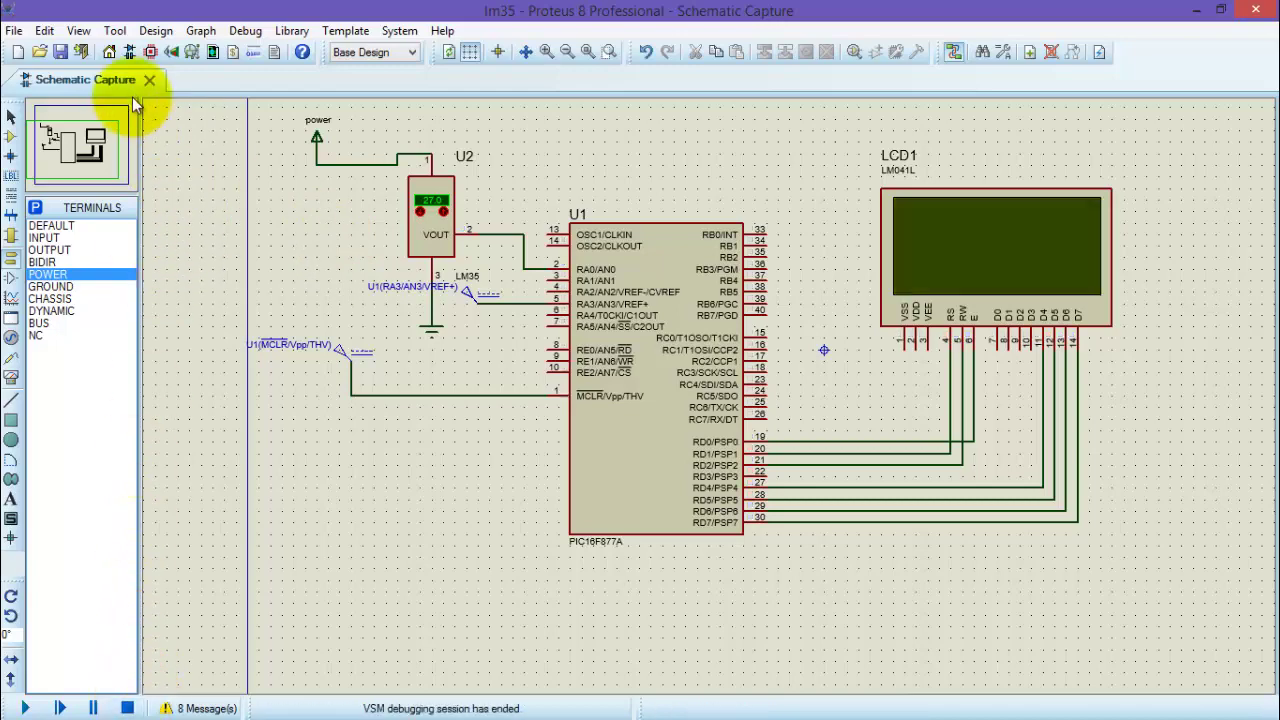
Open the PCB layout and zoom around the LCD1, U1 and U2 footprints.
click(150, 51)
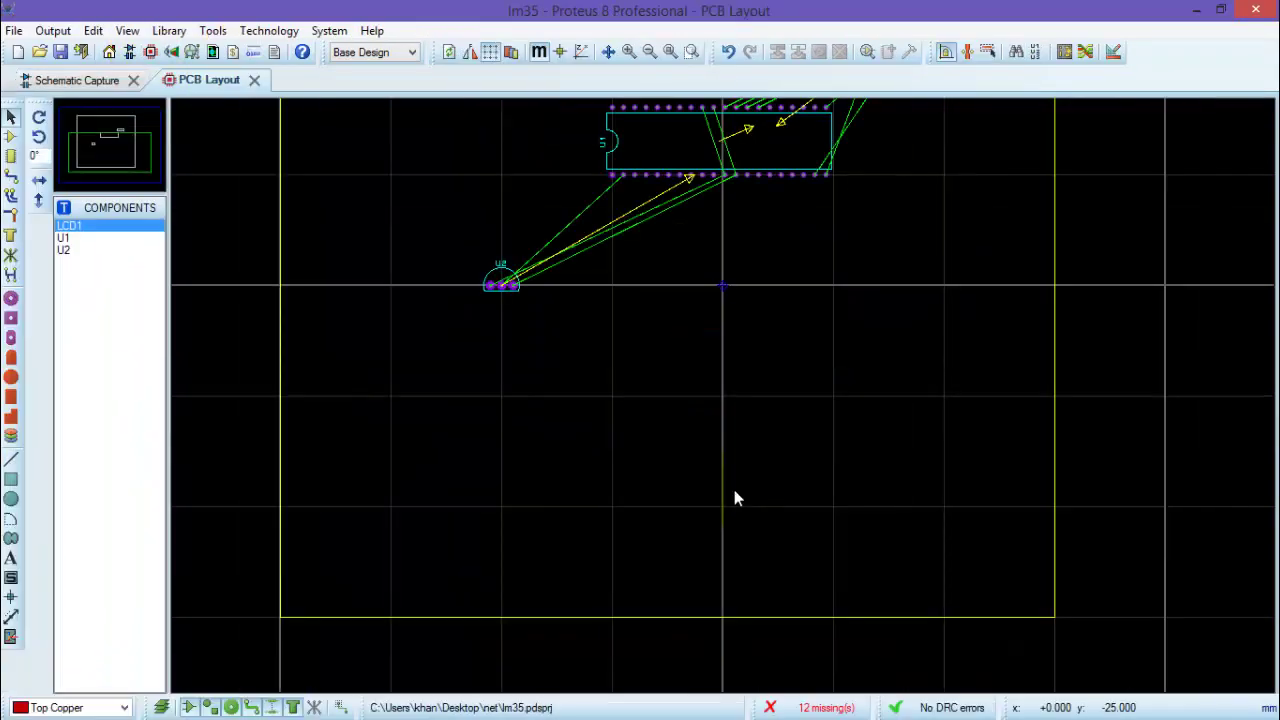
scroll(700, 430, up, 1)
scroll(630, 300, down, 2)
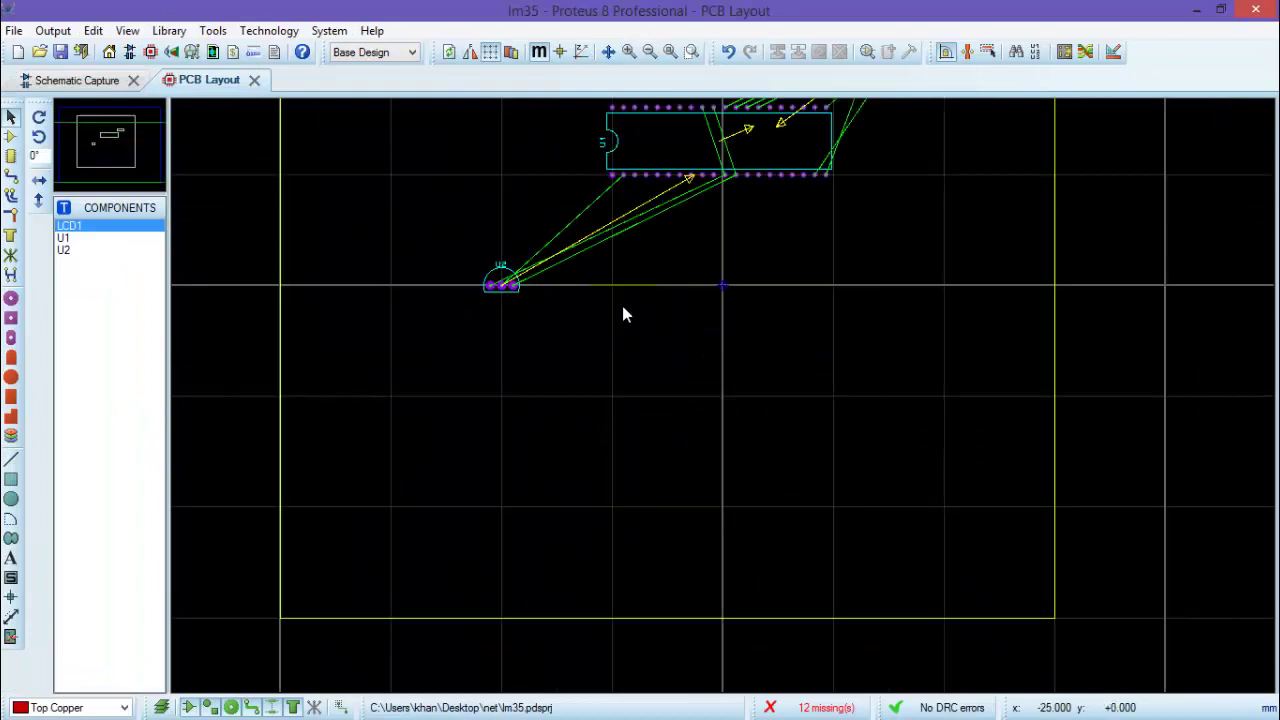
scroll(667, 298, up, 3)
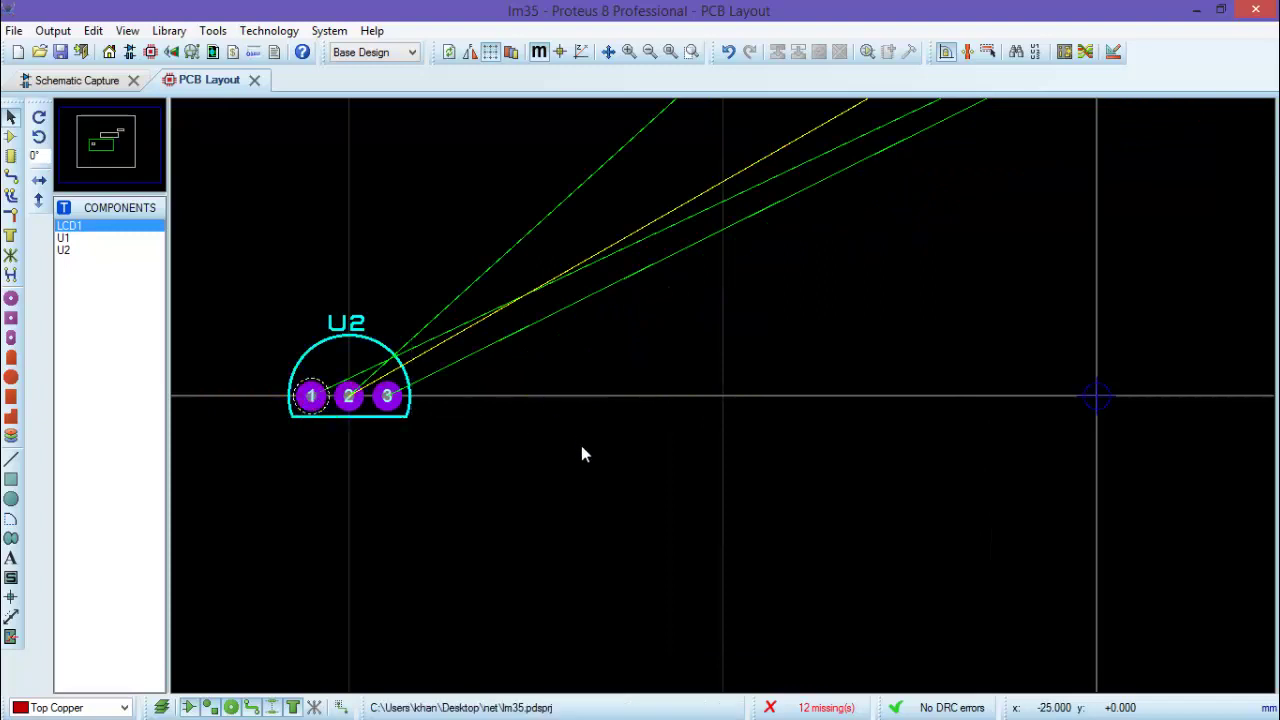
scroll(584, 478, down, 2)
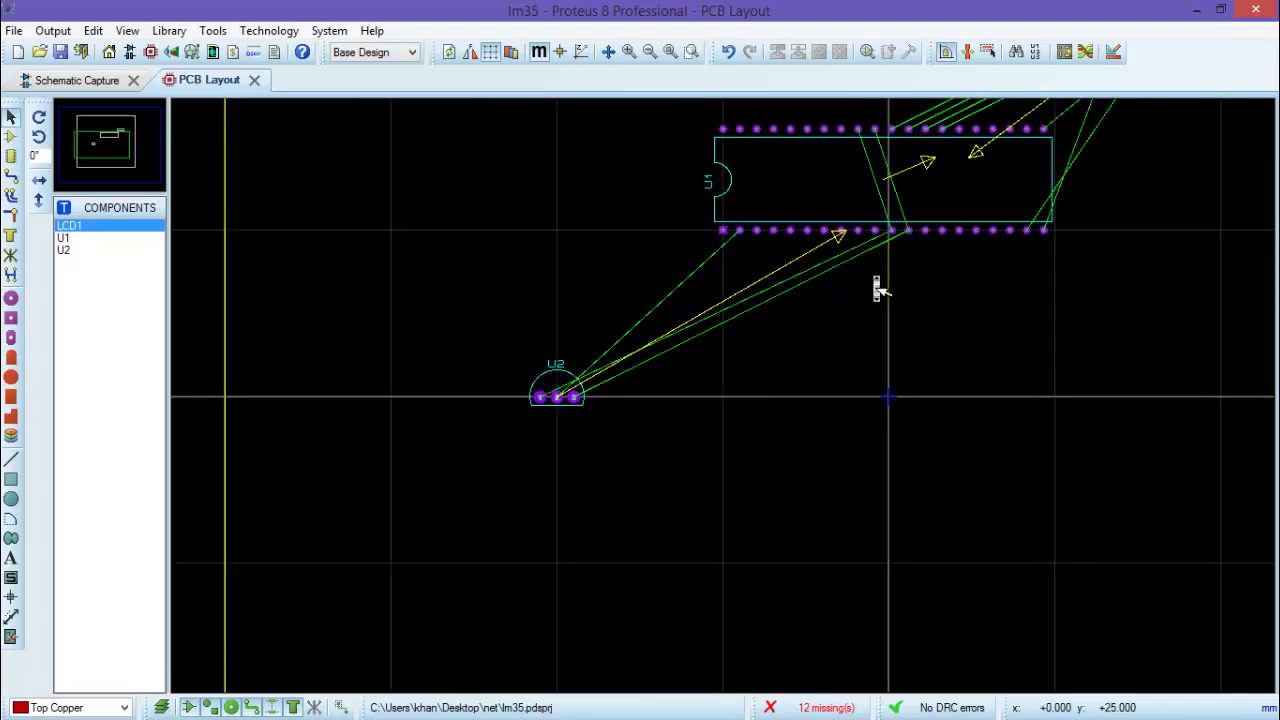
scroll(875, 286, up, 1)
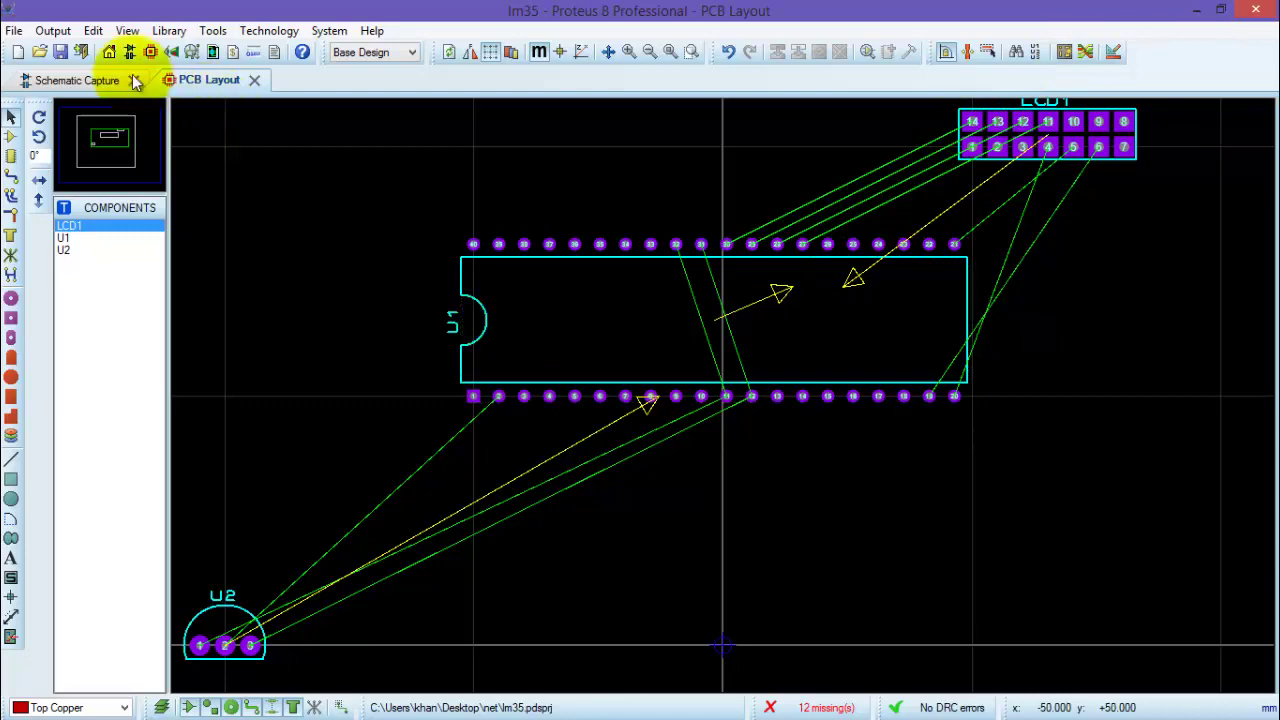
Switch back to the Schematic Capture view, opening and dismissing the Design menu.
click(86, 79)
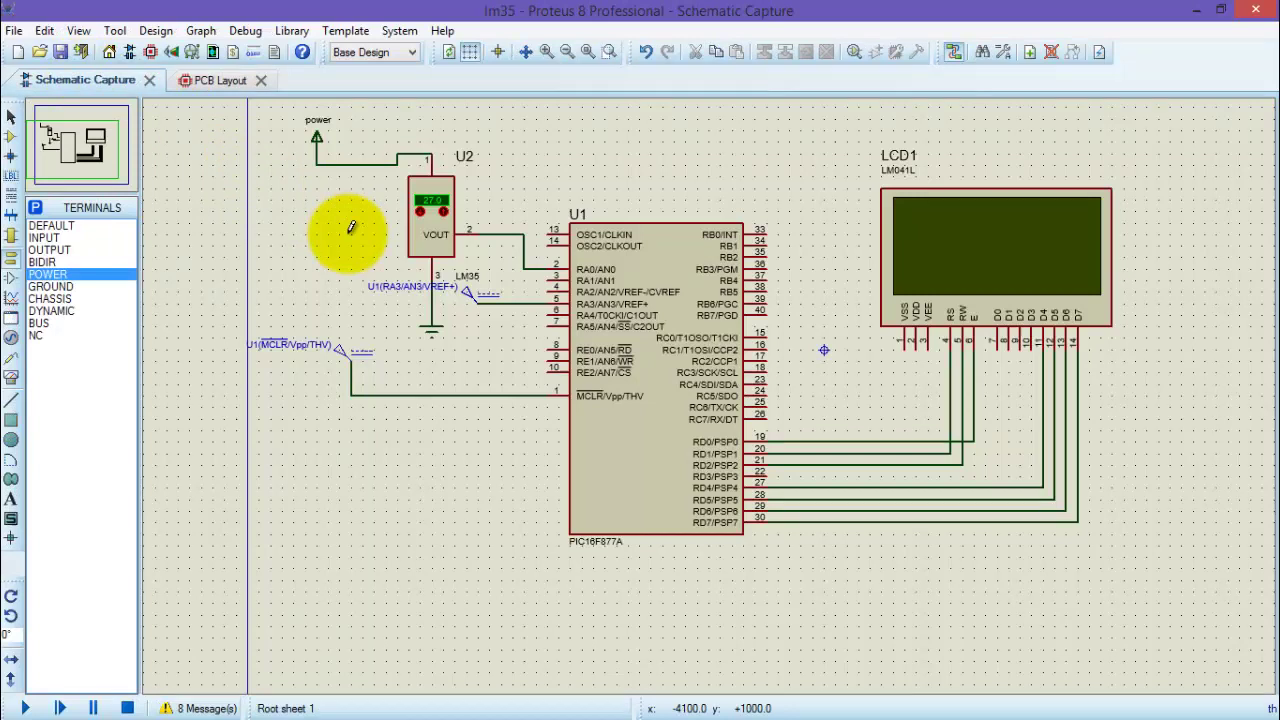
click(160, 34)
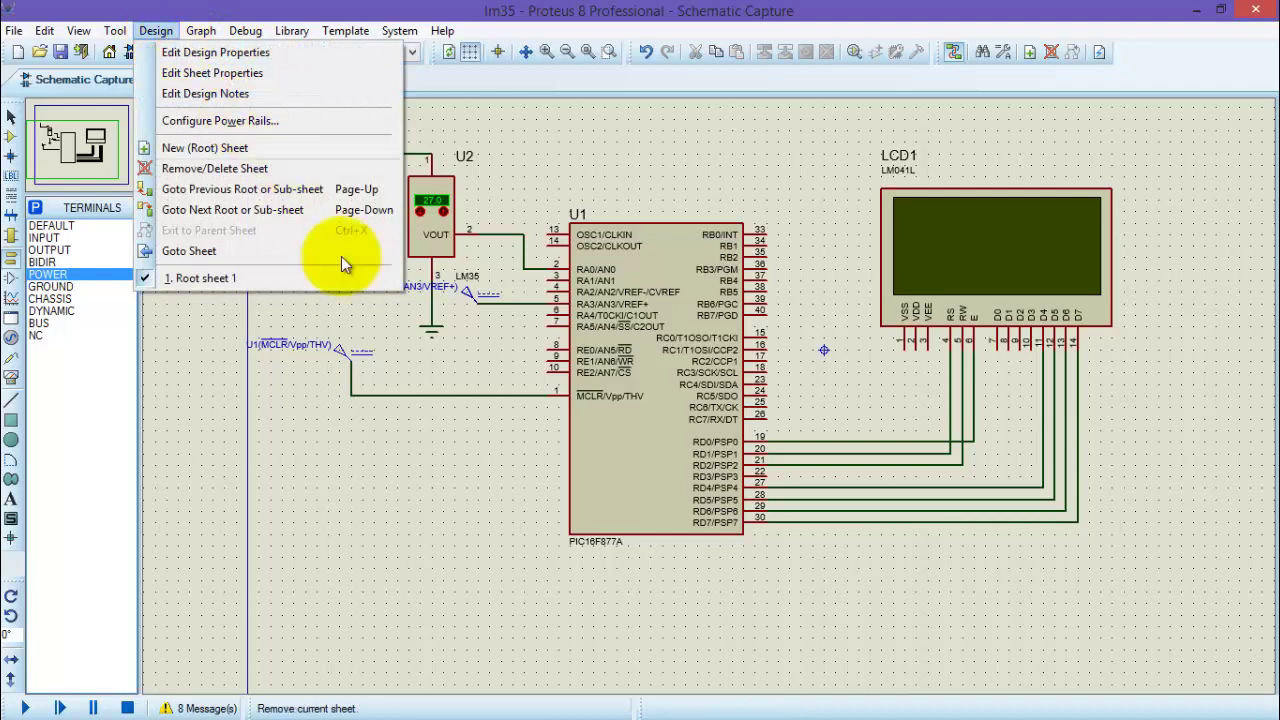
click(363, 334)
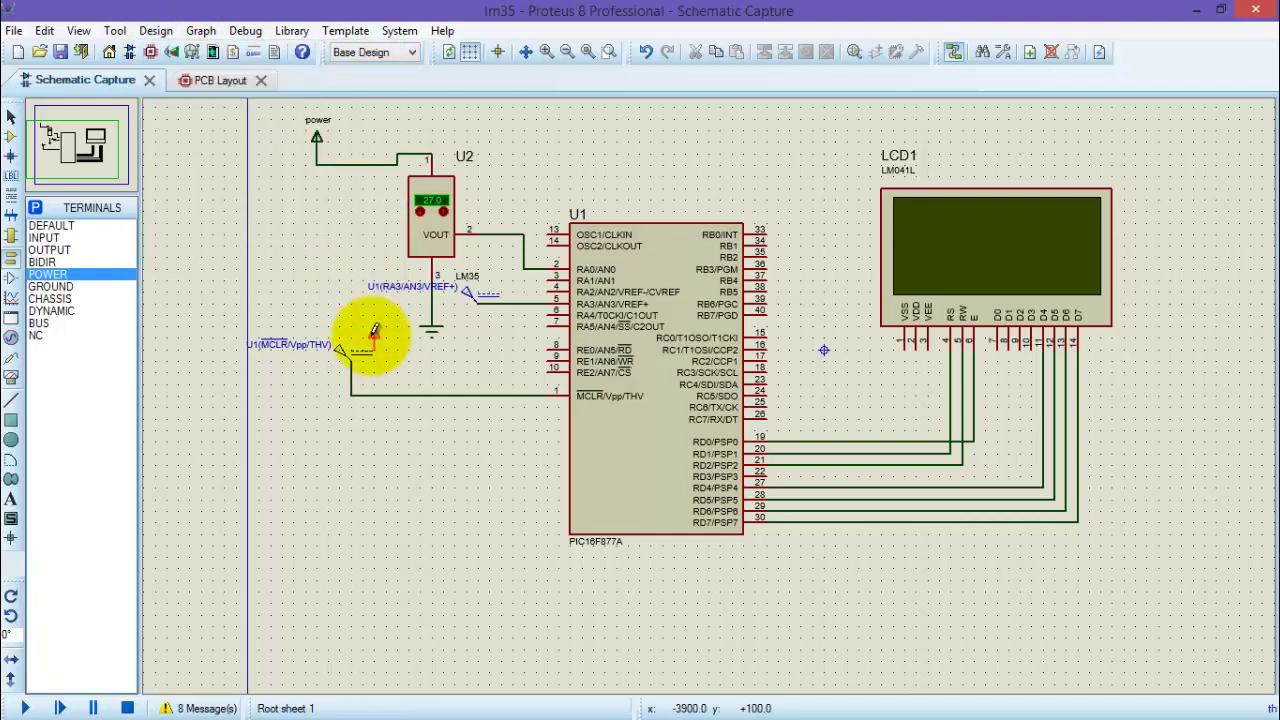